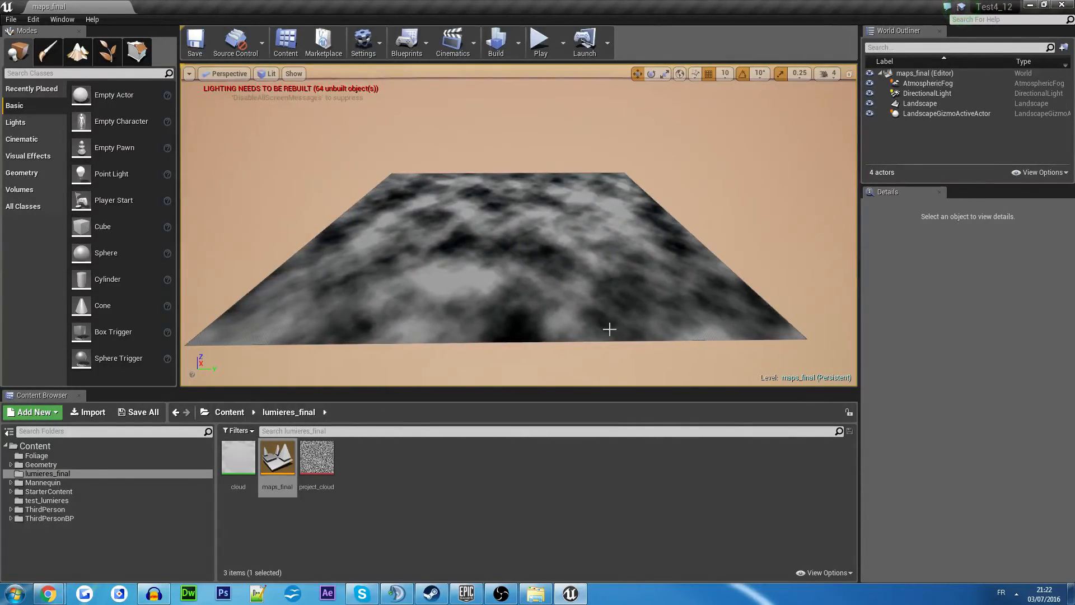
Open the project_cloud texture and examine its imported size and appearance.
drag(609, 328, 576, 337)
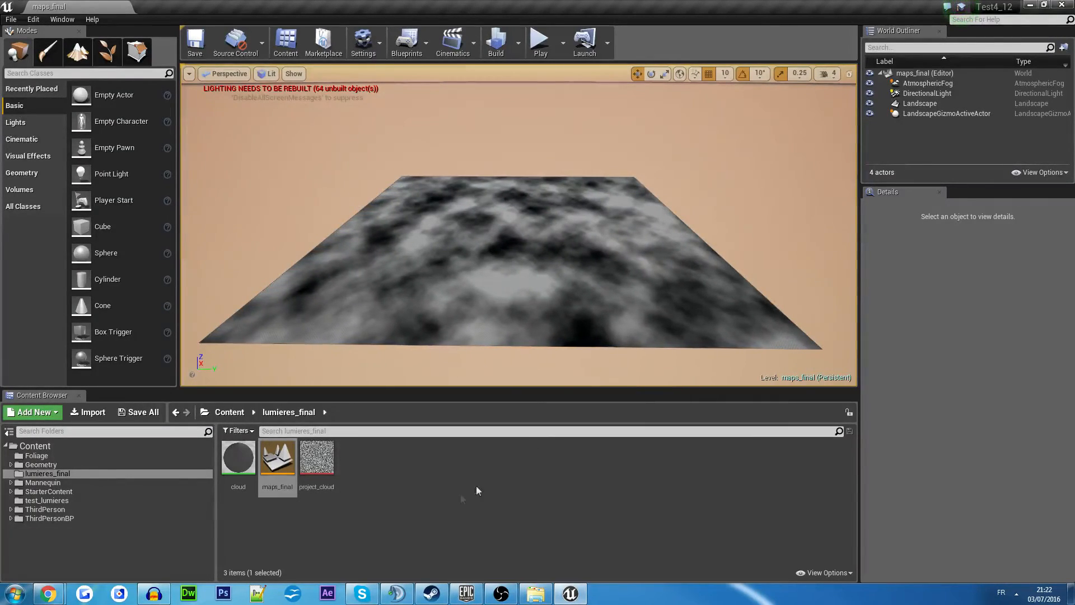
click(455, 495)
double_click(317, 458)
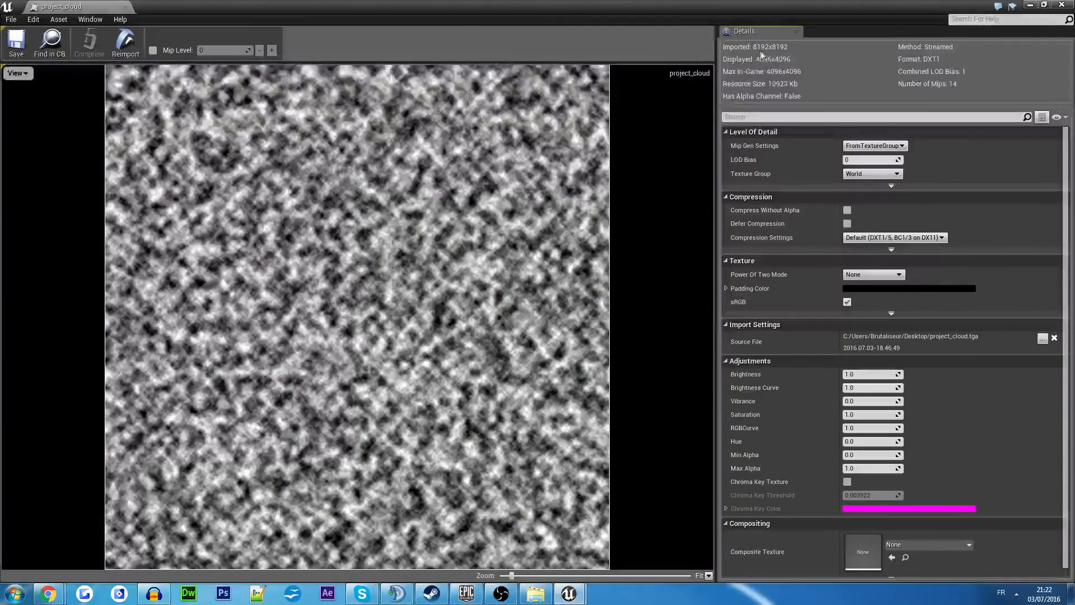
click(1031, 6)
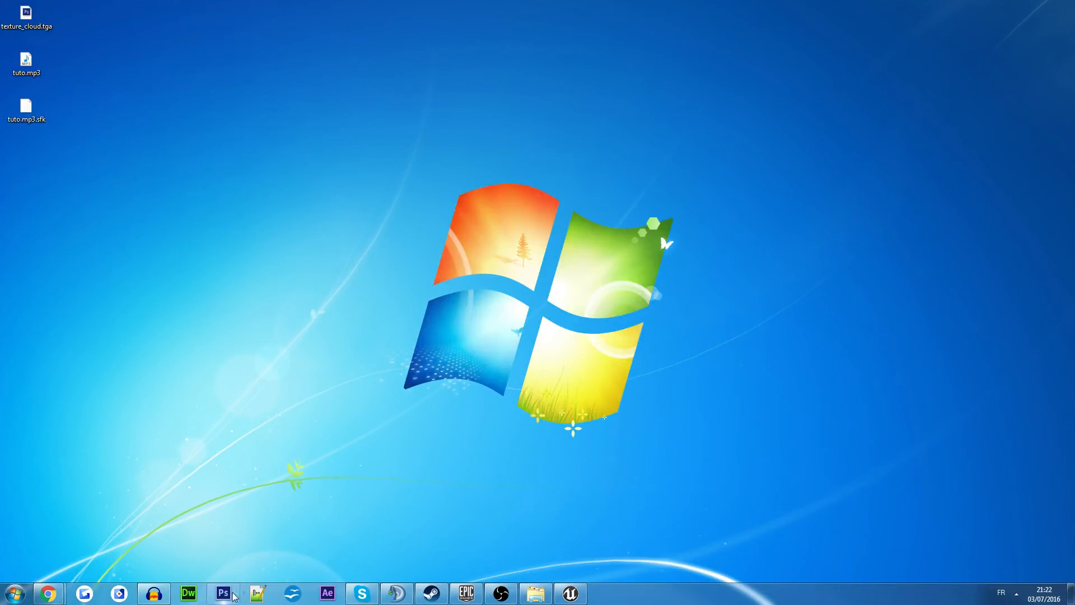
Switch to Photoshop and create an 8192 x 8192 pixel RGB document with a transparent background.
click(233, 594)
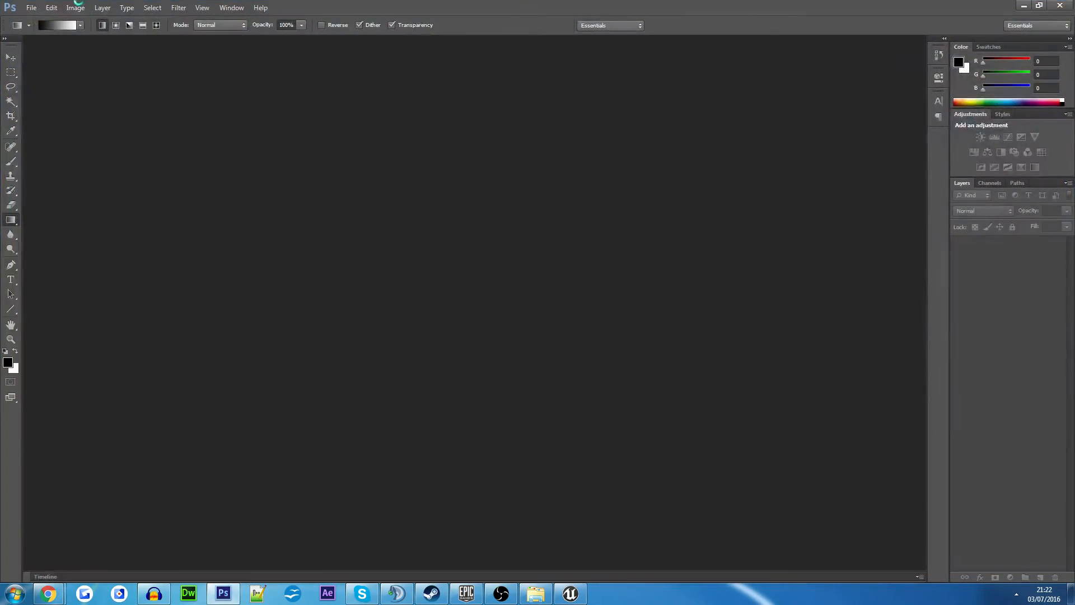
click(32, 7)
click(42, 20)
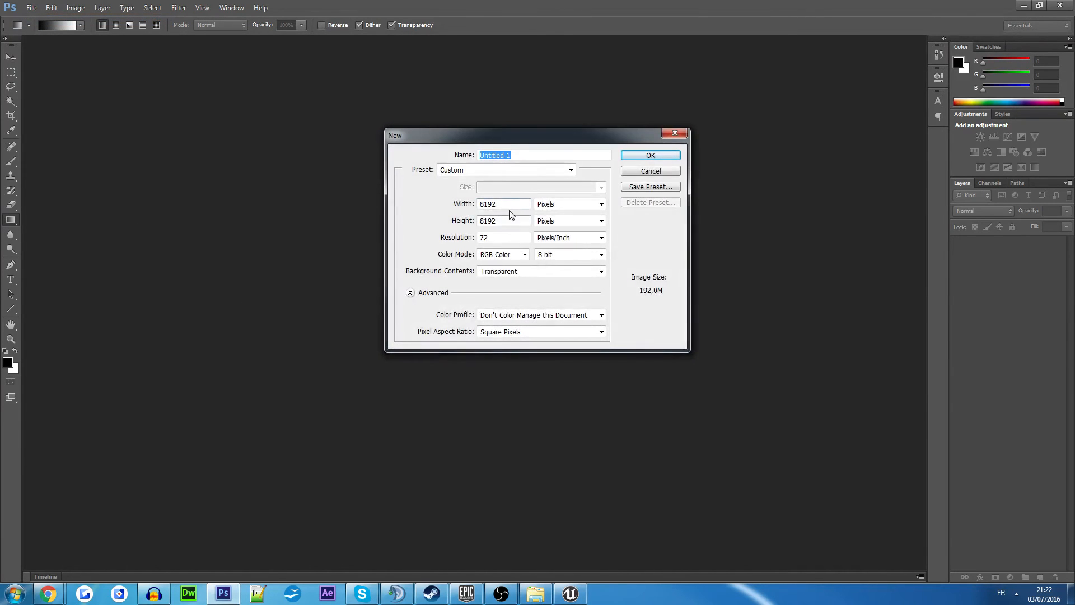
double_click(502, 203)
double_click(490, 220)
click(651, 156)
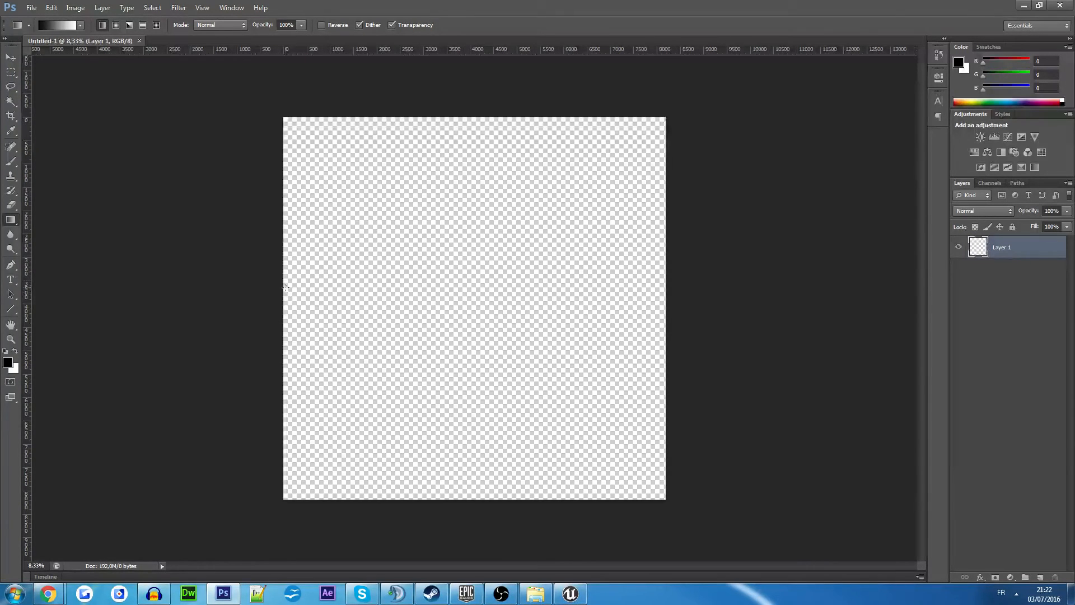
Fill the layer with a horizontal black-to-white gradient and apply the Clouds render filter to it.
drag(282, 286, 648, 284)
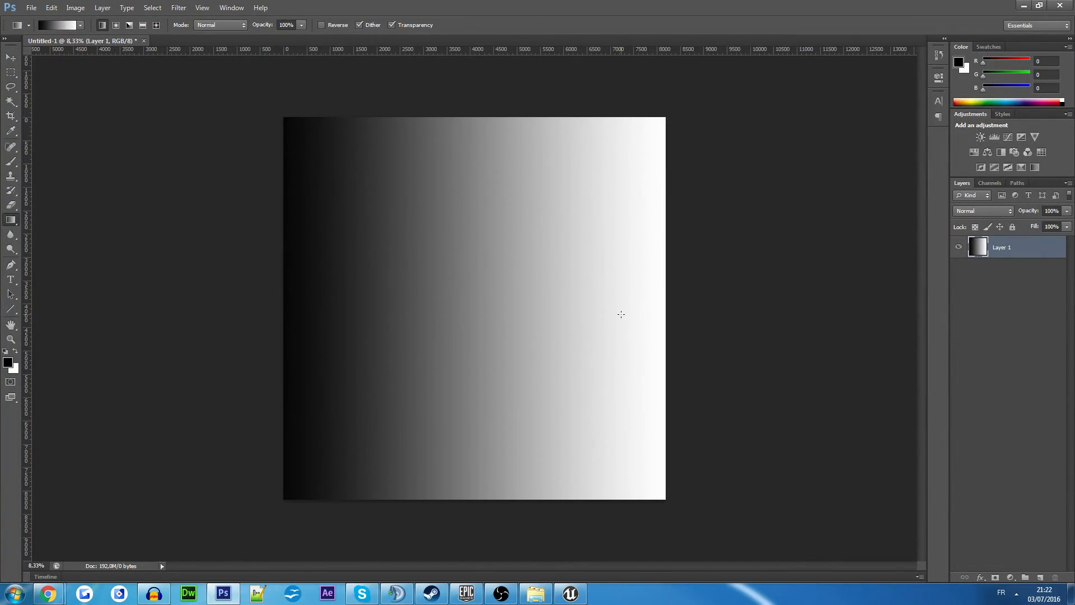
click(182, 8)
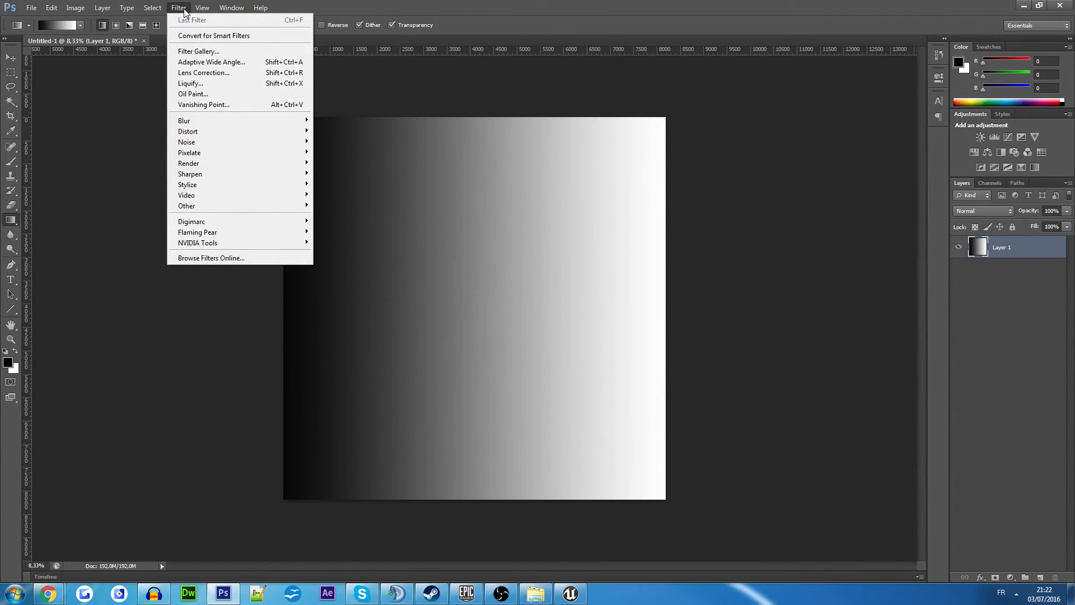
mouse_move(220, 163)
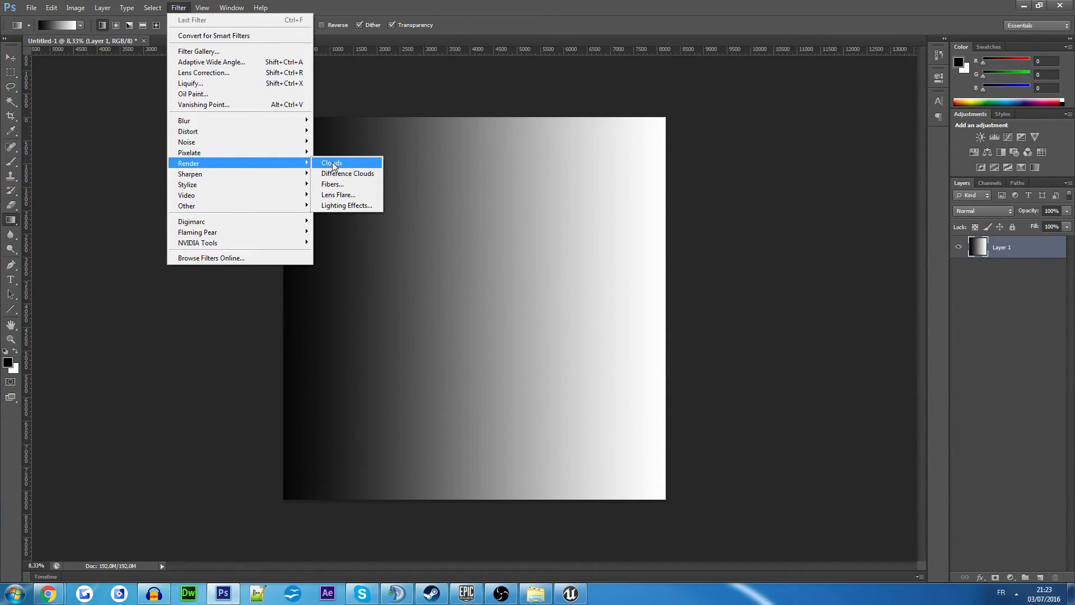
click(346, 164)
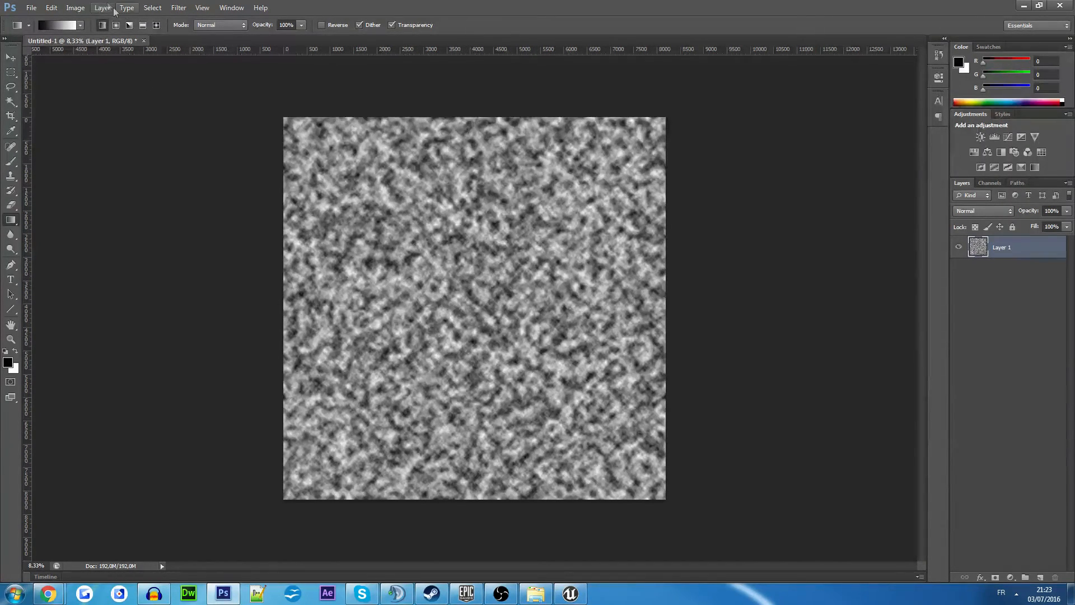
Adjust the cloud layer's brightness to 73 and its contrast to about 40.
click(75, 8)
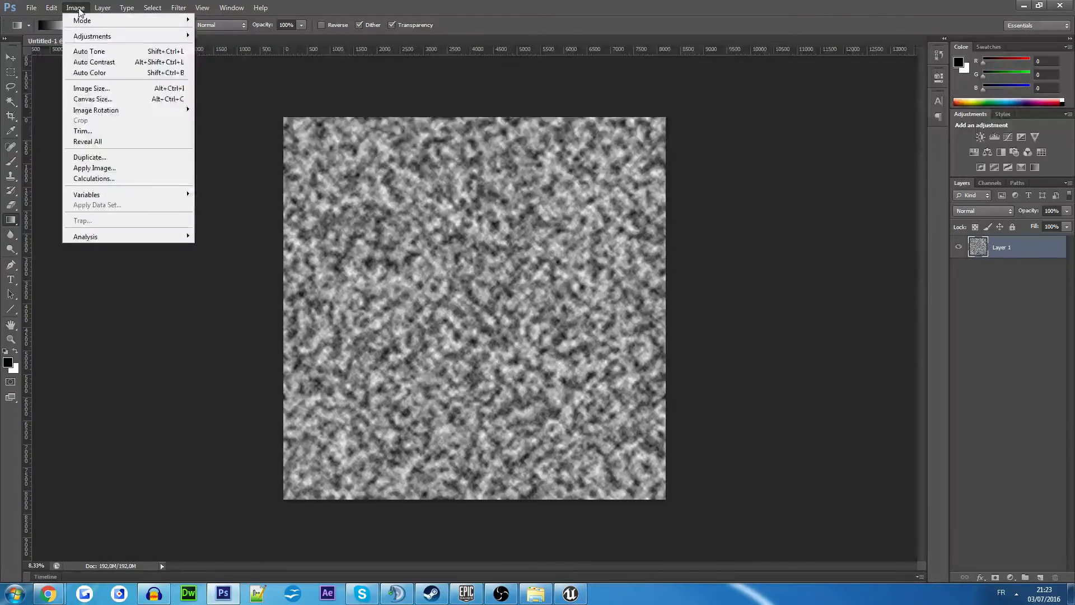
mouse_move(98, 38)
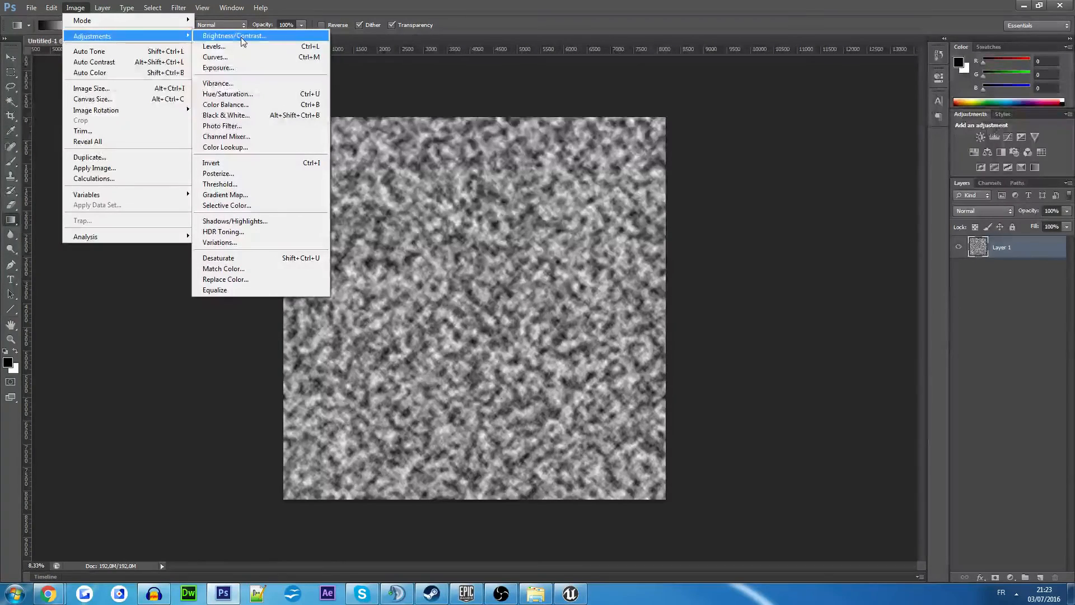
click(224, 31)
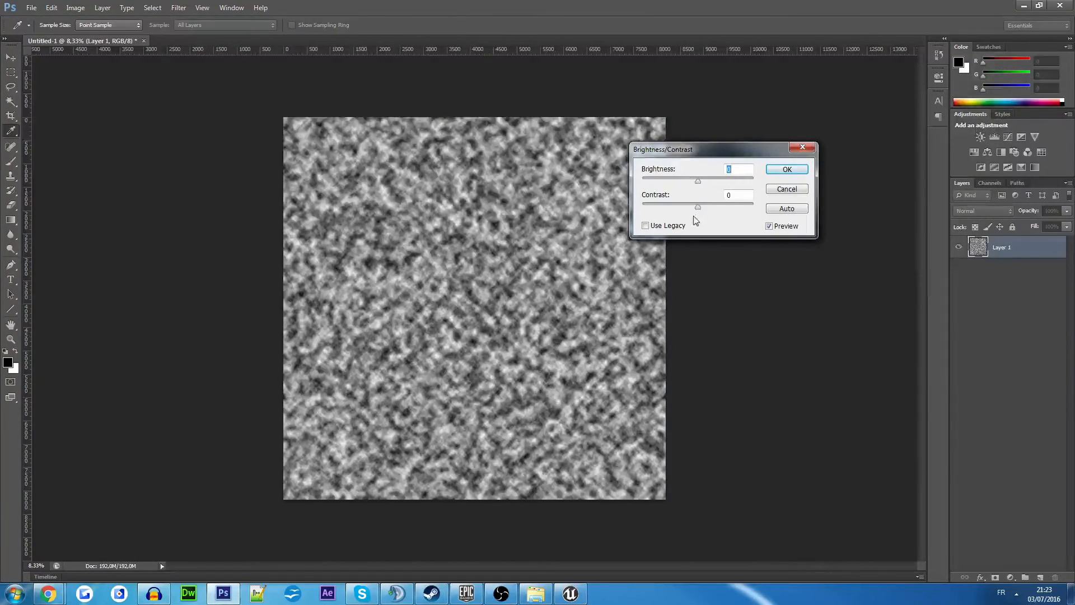
mouse_move(699, 210)
mouse_down()
mouse_move(768, 208)
mouse_move(708, 210)
mouse_move(682, 183)
mouse_move(731, 186)
mouse_move(721, 208)
mouse_up()
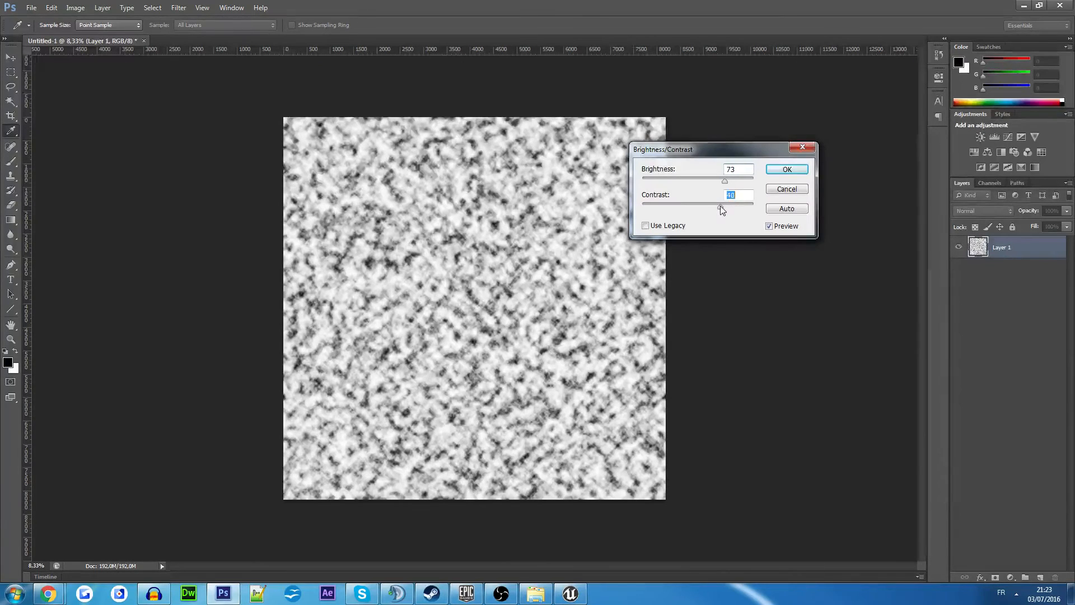
click(786, 169)
key(g)
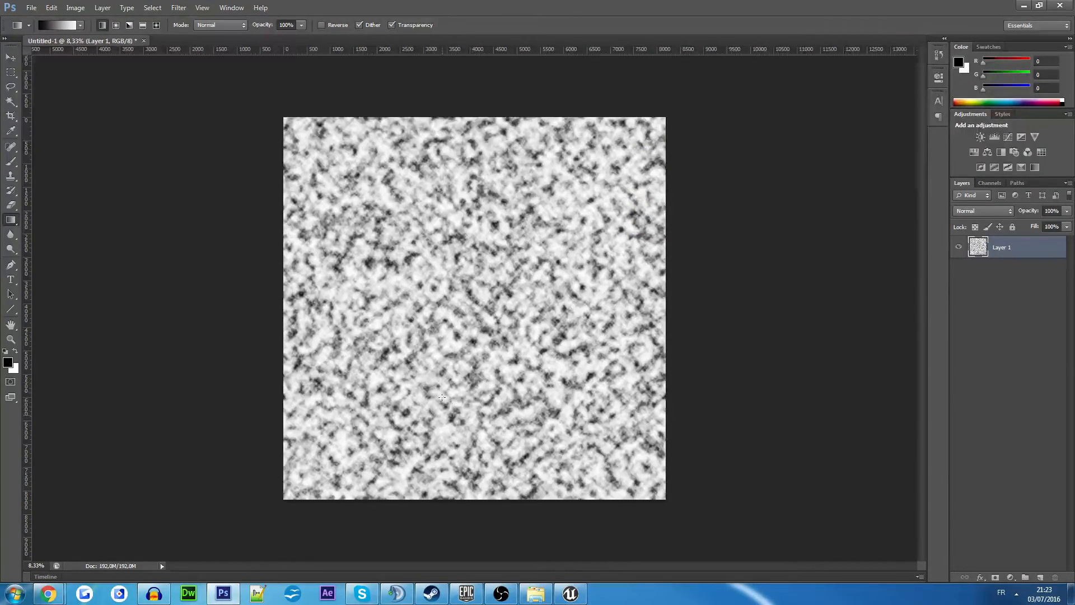
Save the image to the desktop as the Targa file clouds.tga at 32 bits/pixel, replacing the existing file.
click(31, 8)
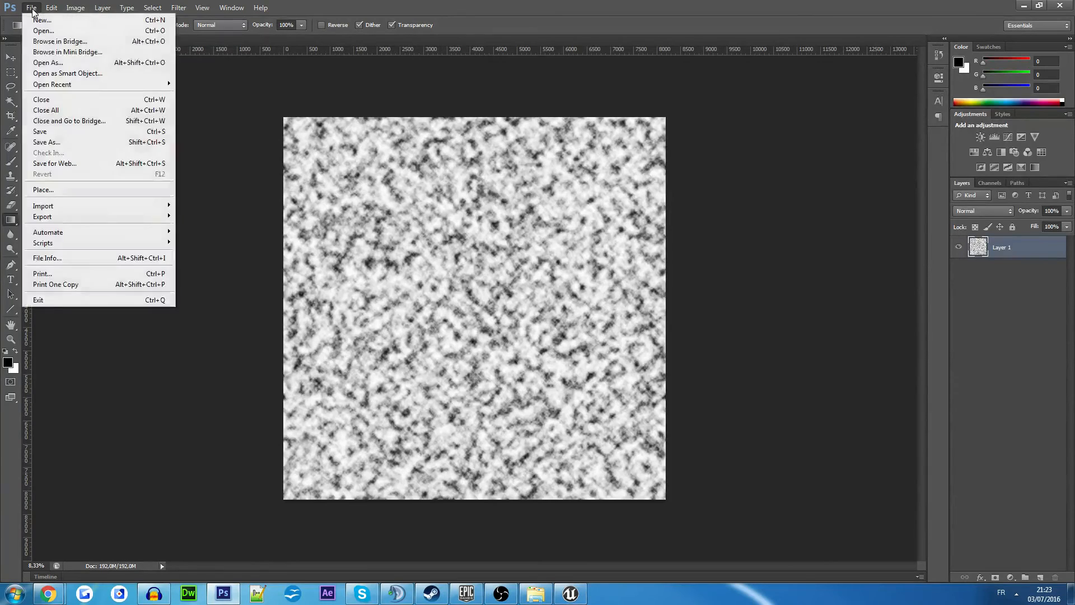
click(62, 143)
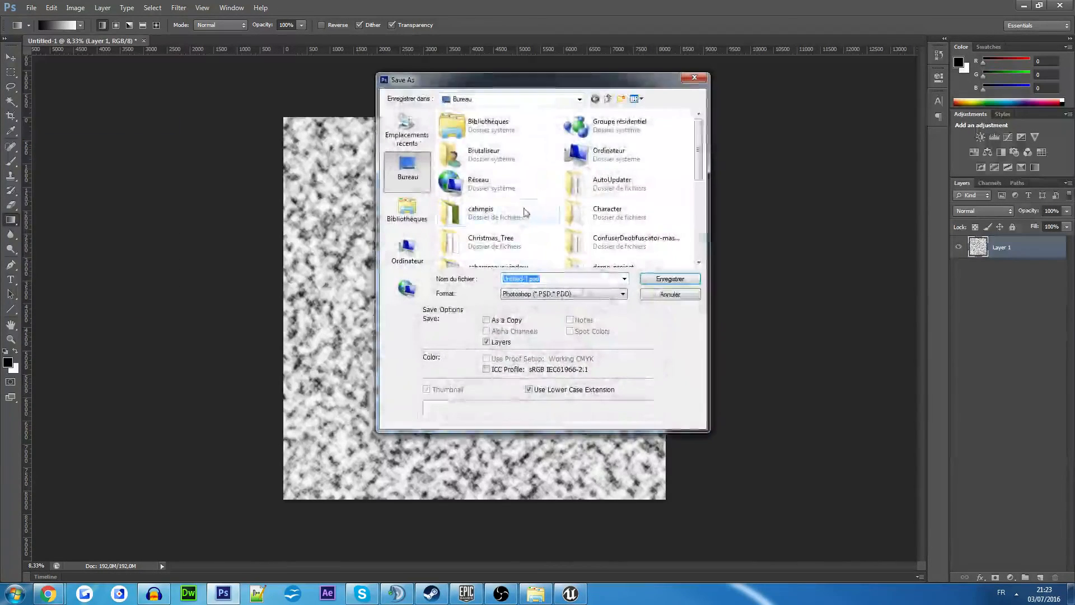
click(597, 294)
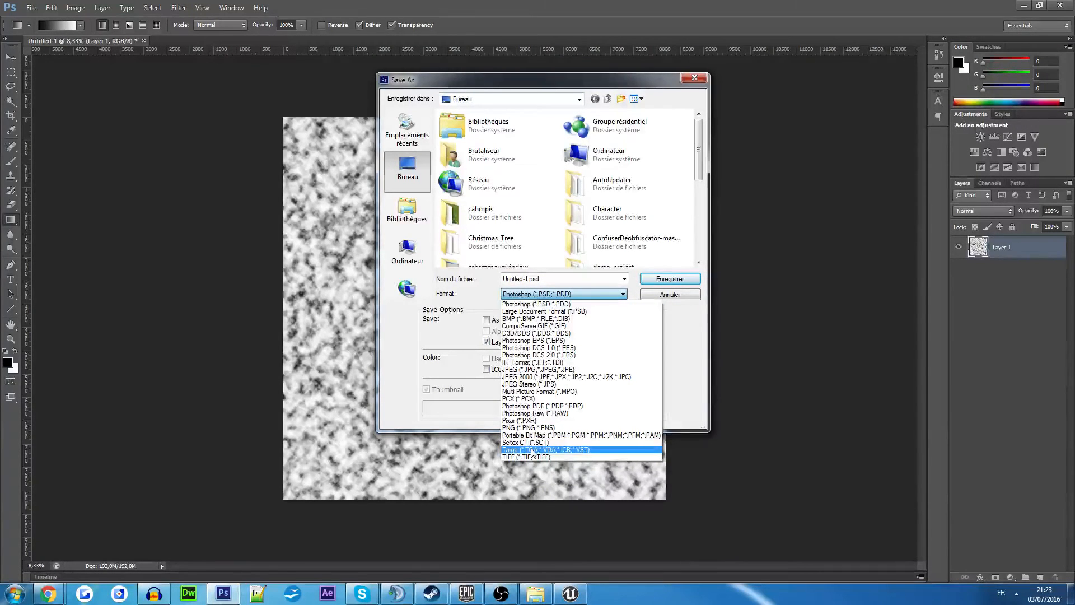
click(545, 449)
text(cloud)
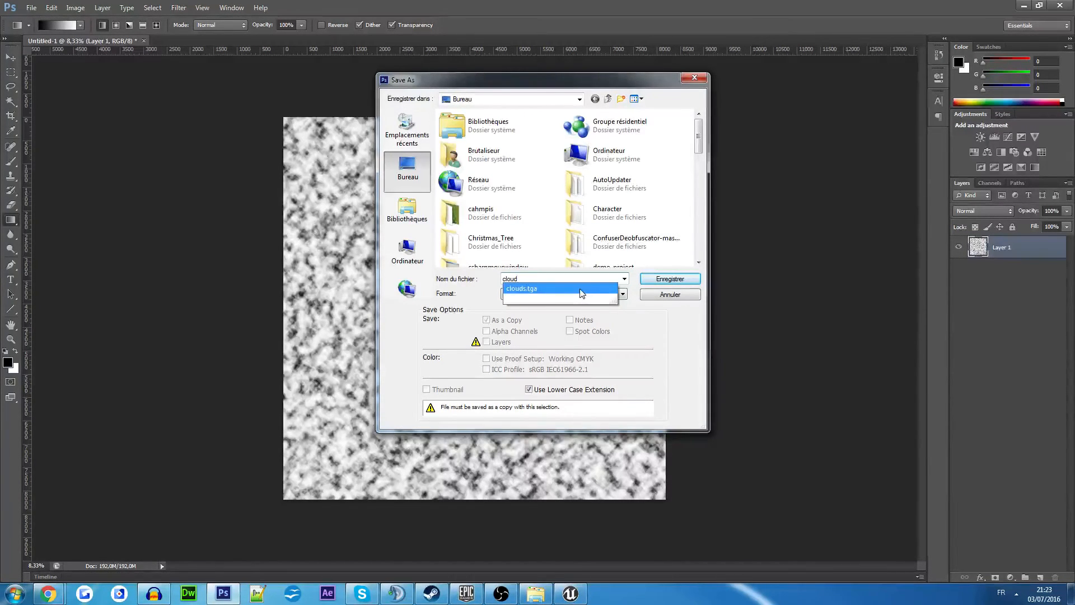
click(598, 288)
click(666, 280)
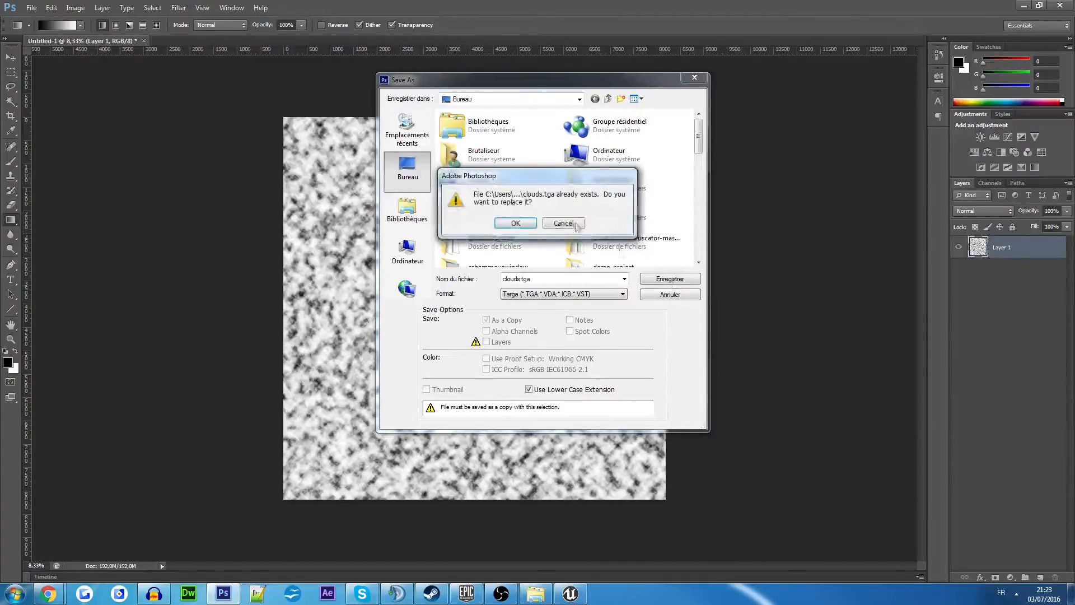
click(513, 224)
click(501, 222)
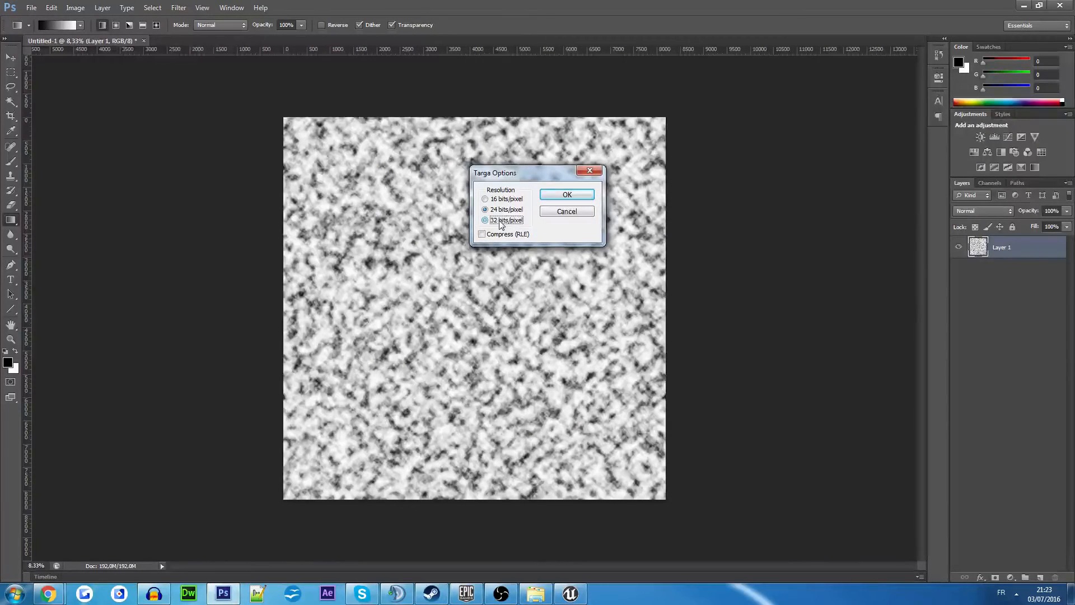
click(567, 196)
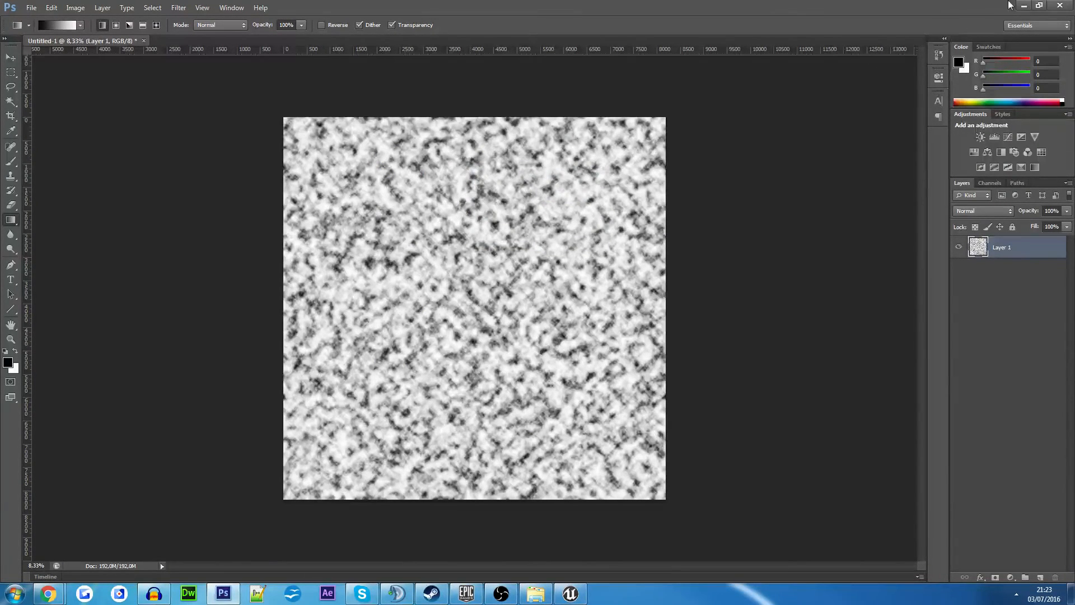
Import clouds.tga from the desktop into the test_lumieres folder of the Unreal project.
click(1023, 6)
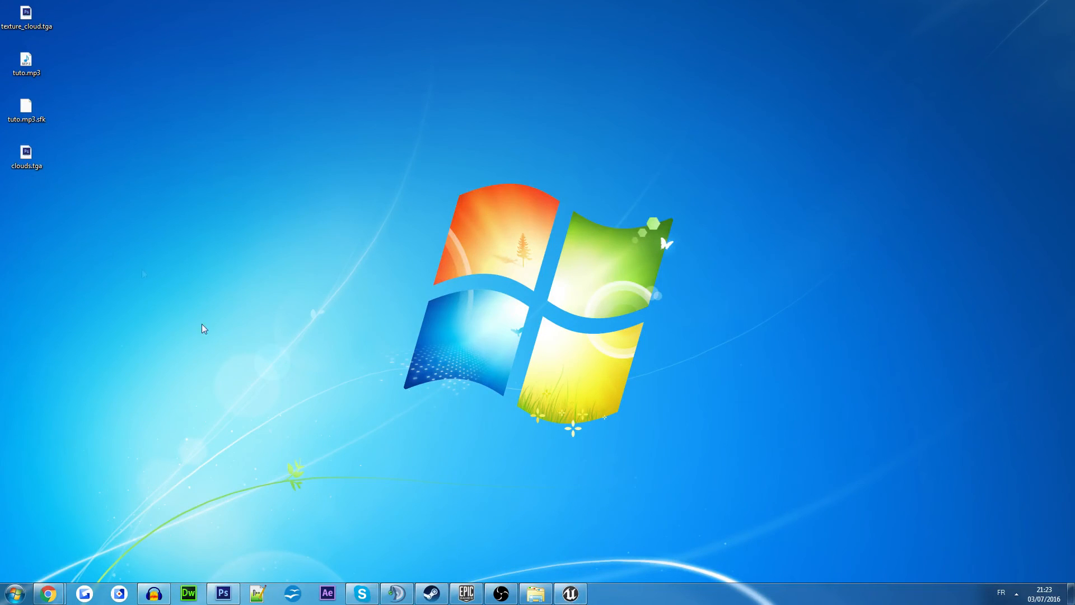
drag(23, 156, 98, 501)
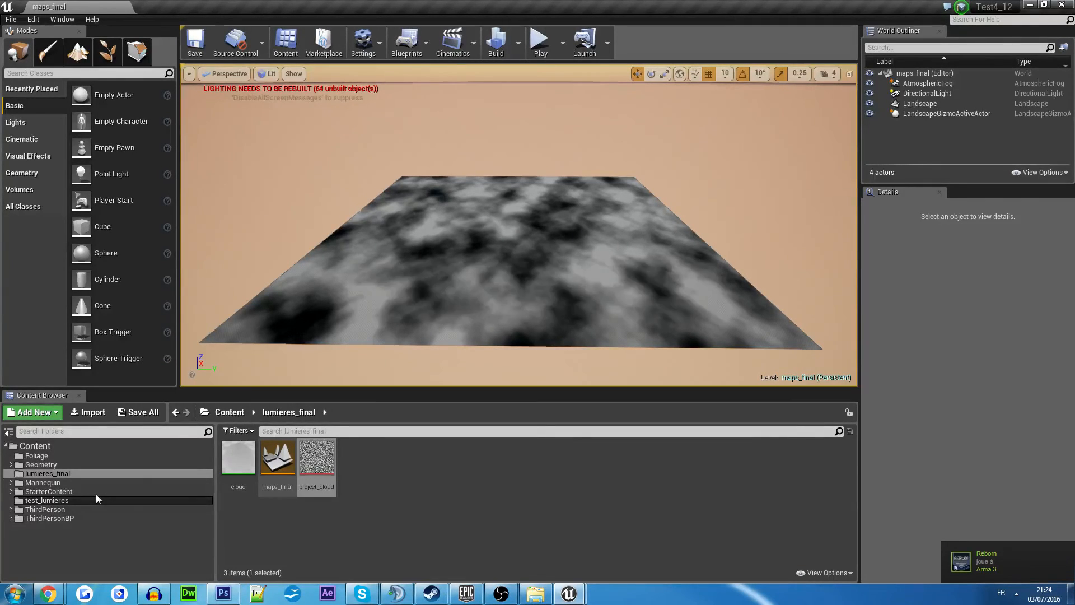
click(273, 473)
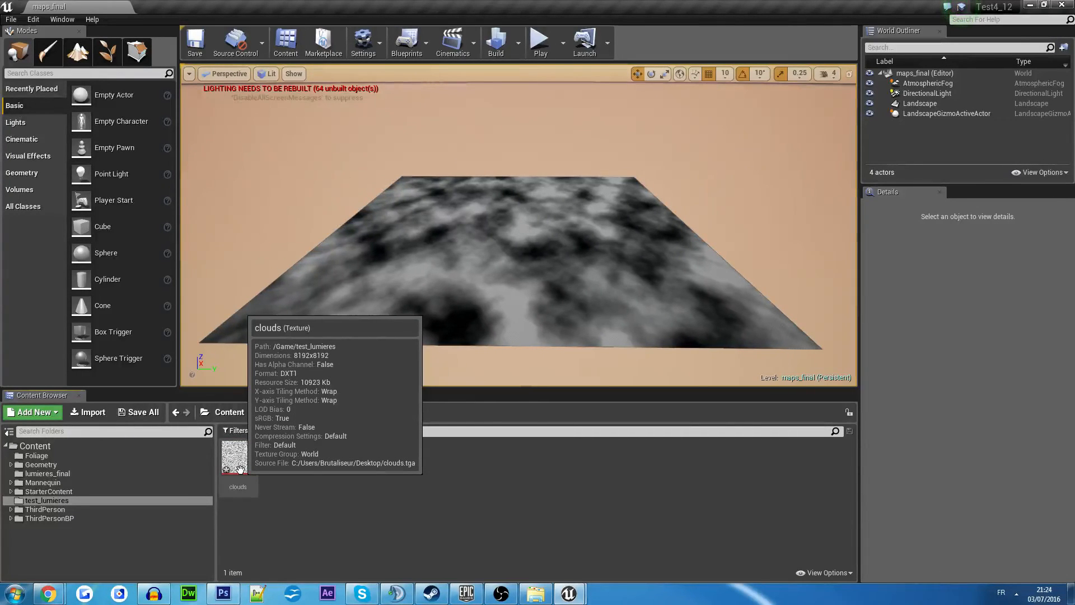
click(240, 464)
Create a level named level2 in the test_lumieres folder and open it, saving the clouds texture and the level.
click(287, 461)
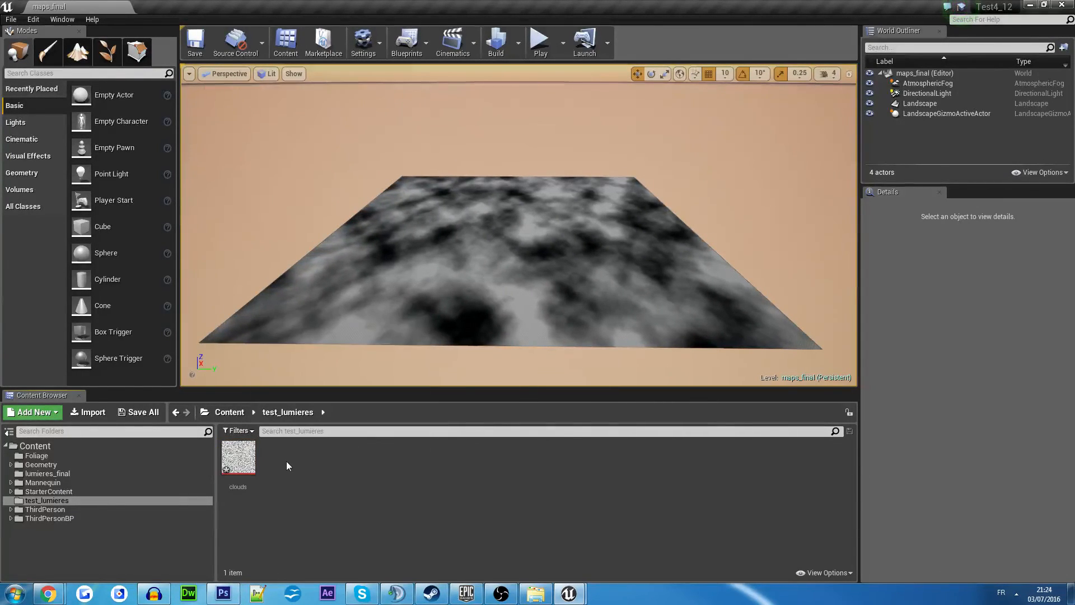
right_click(287, 461)
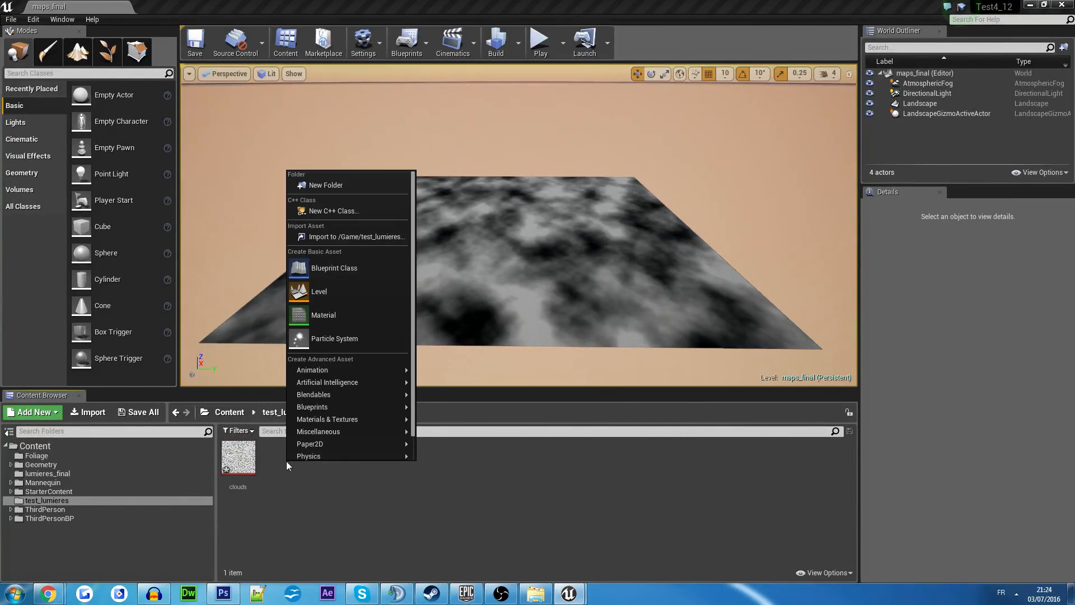
click(351, 291)
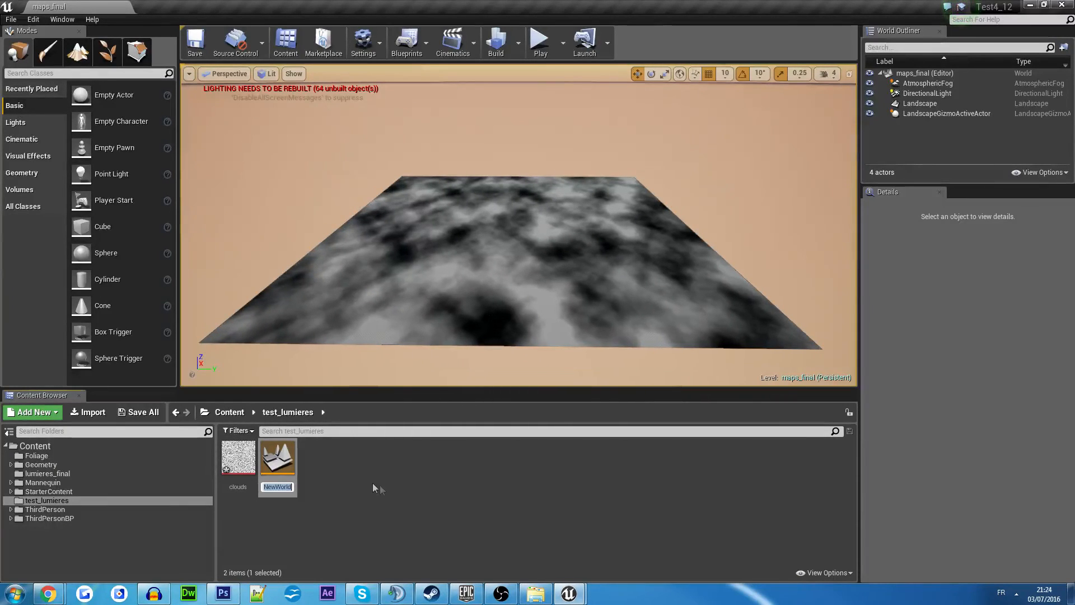
text(level2)
key(Return)
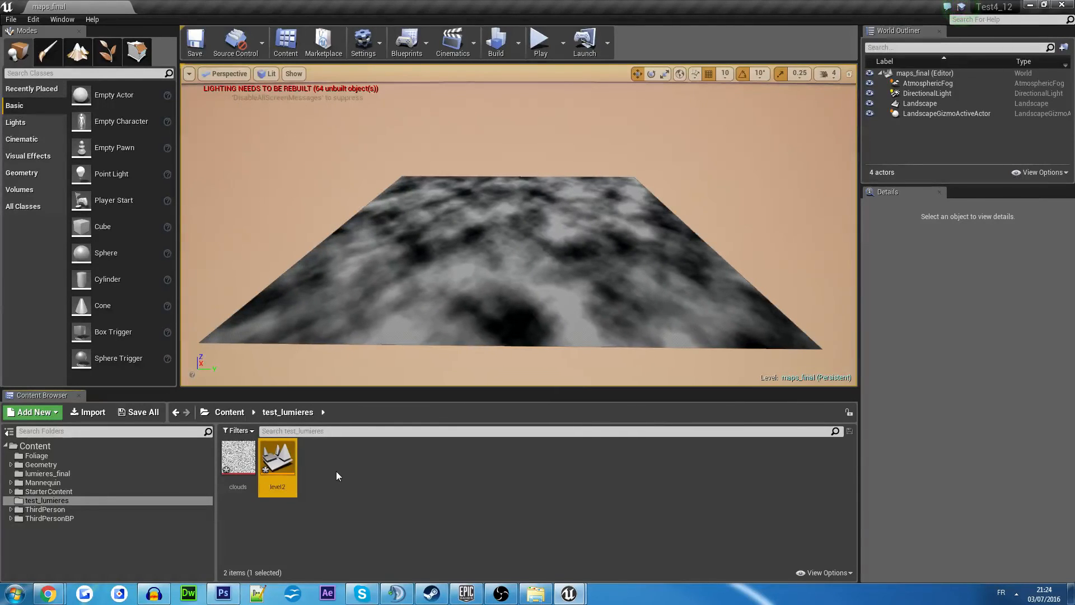
double_click(267, 460)
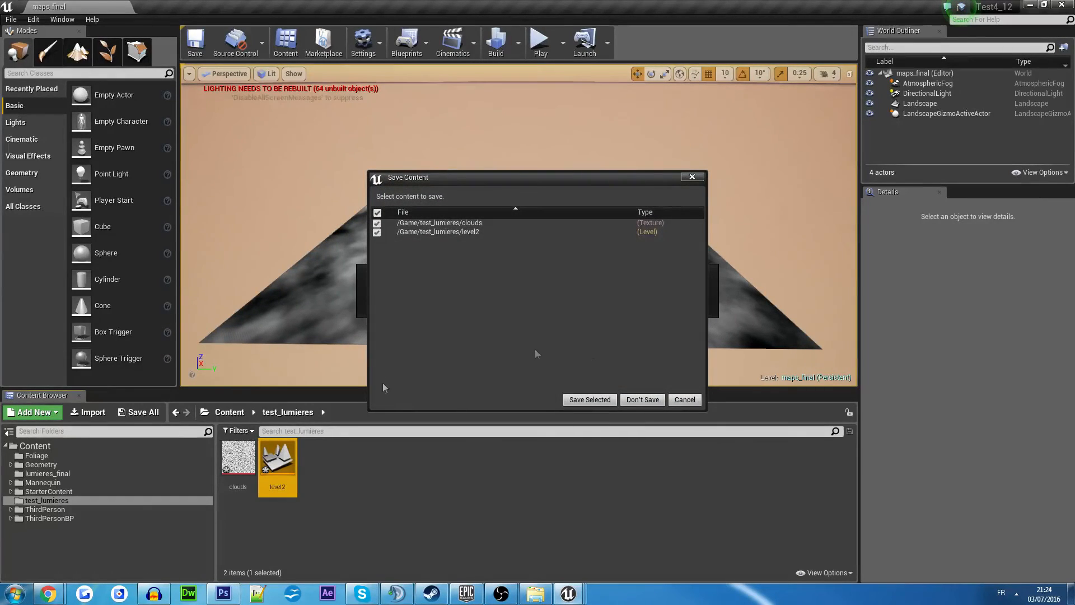
click(589, 399)
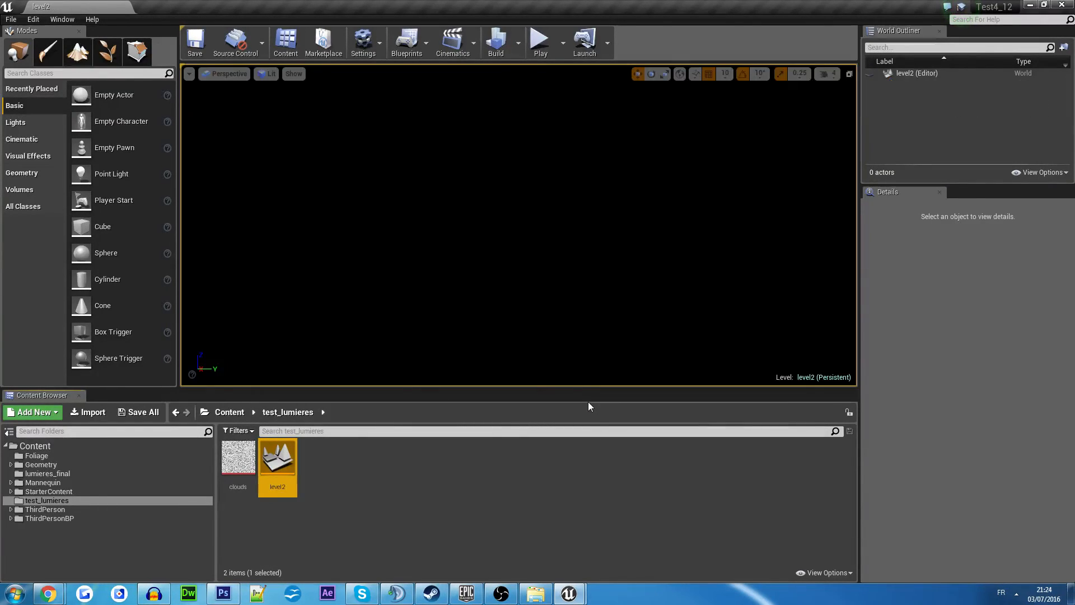
Create a new landscape with 8 x 8 components of 63x63 quads and return to Place mode.
click(110, 55)
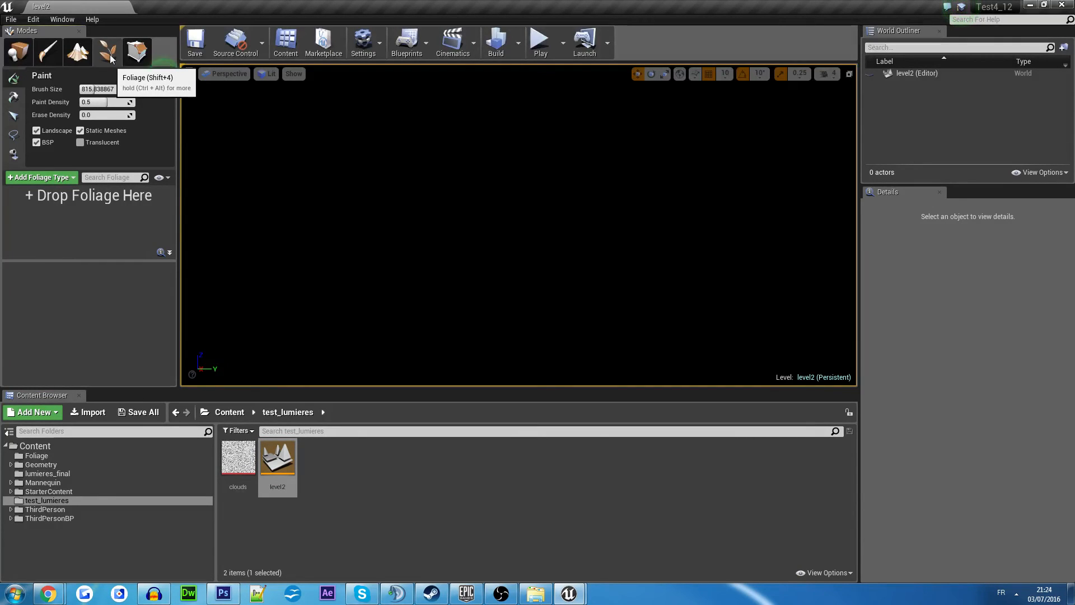
click(78, 52)
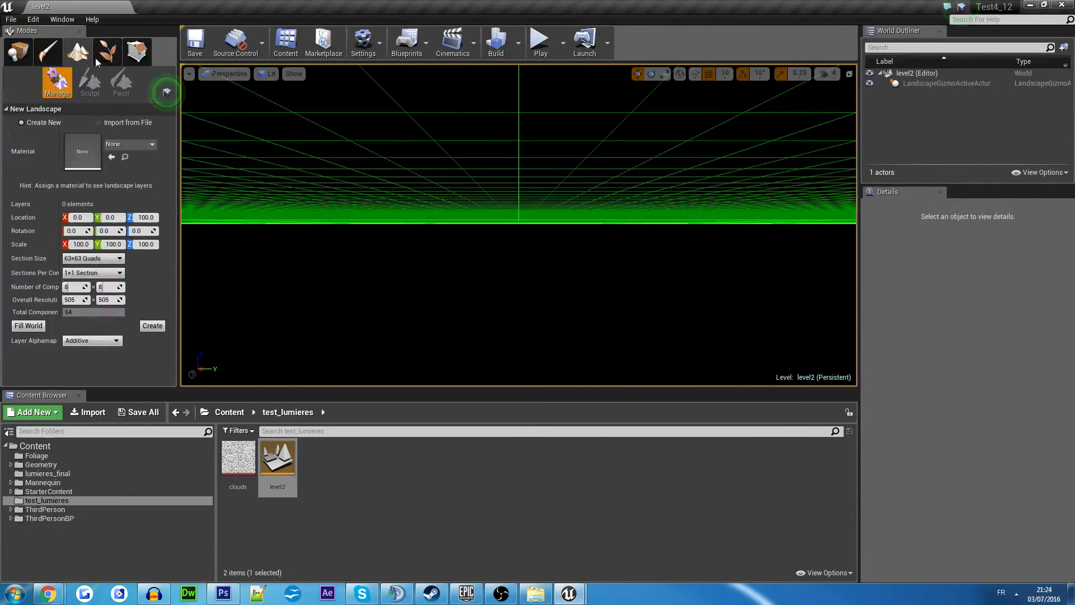
click(152, 325)
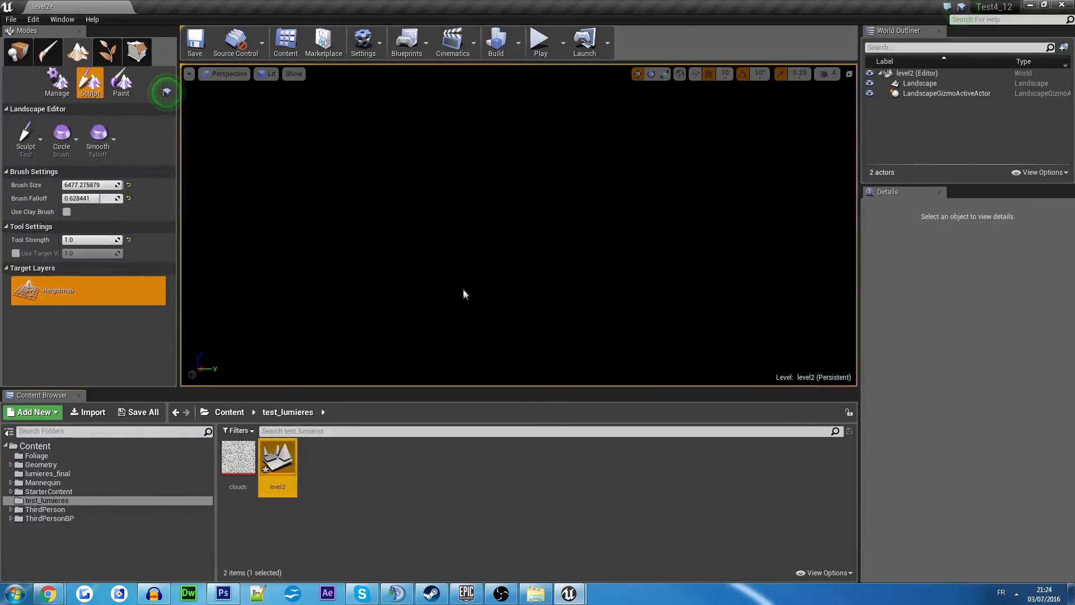
click(17, 52)
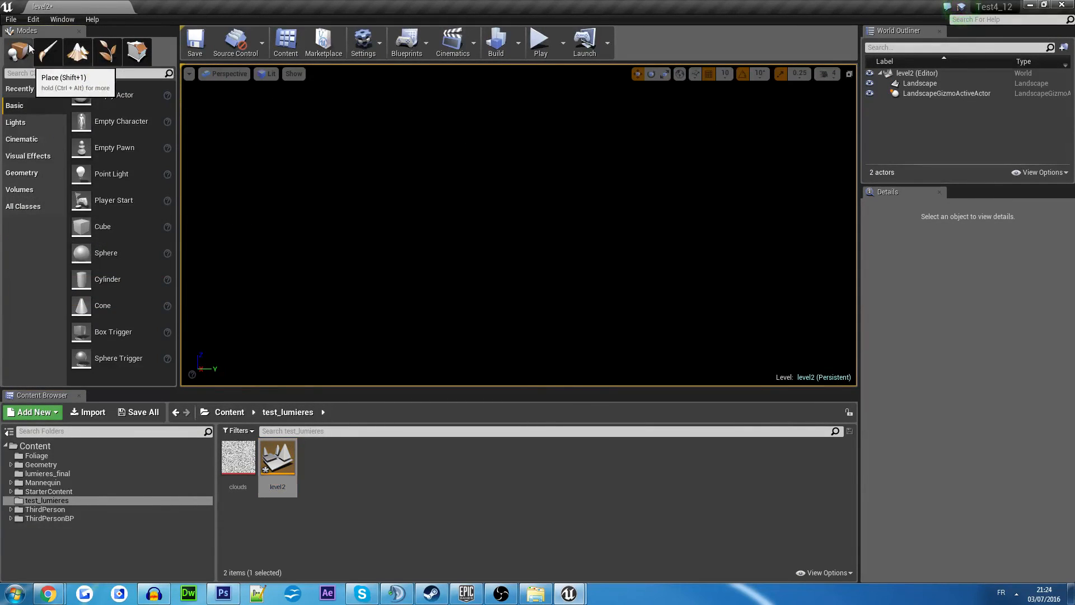
Place a Directional Light on the landscape in level2.
click(36, 125)
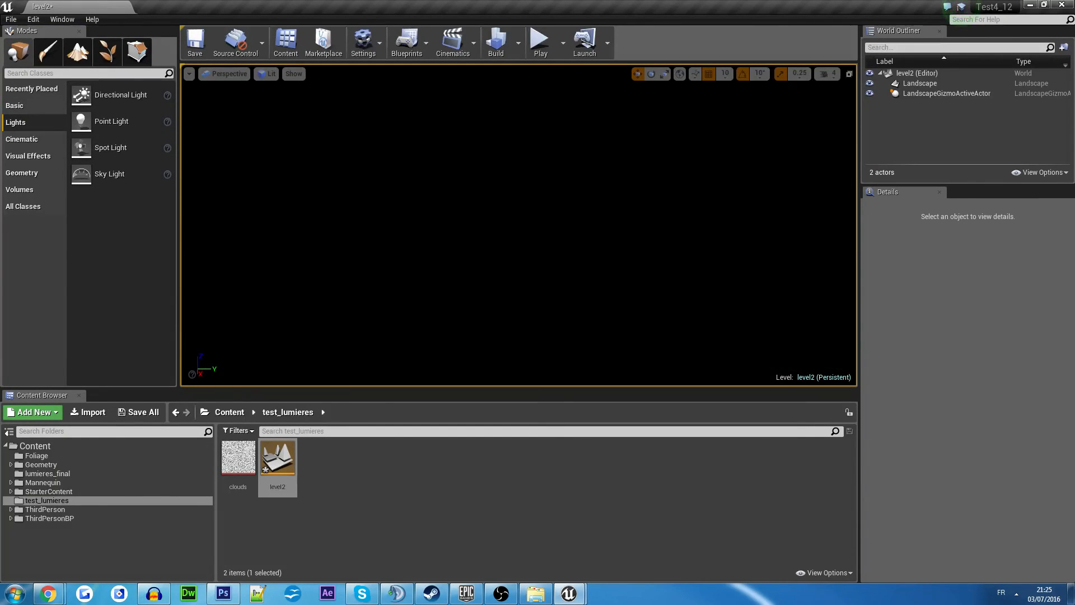
drag(120, 96, 417, 302)
key(s)
right_drag(418, 302, 388, 277)
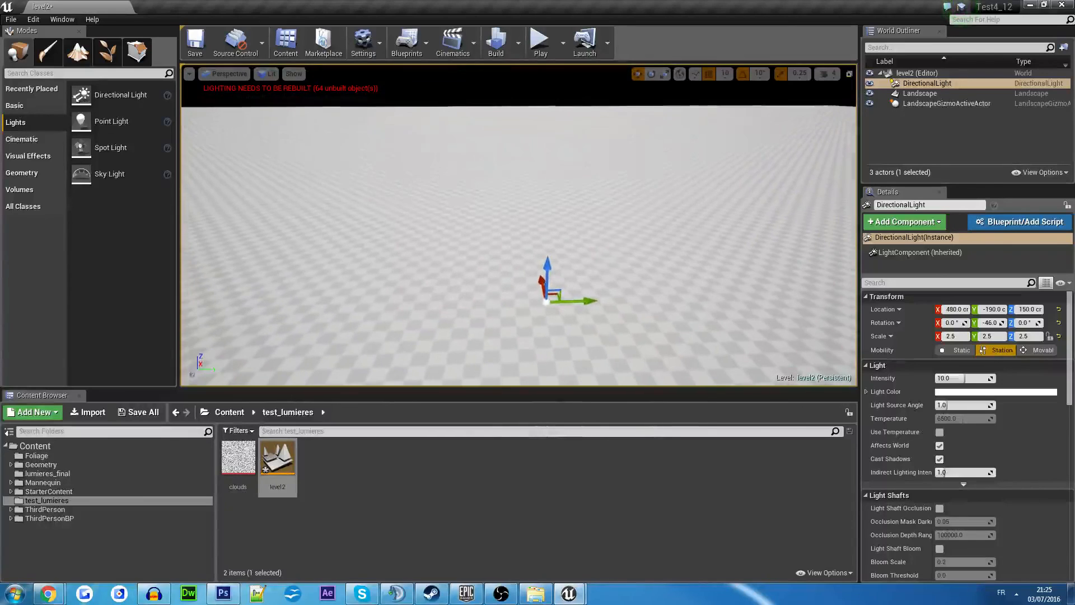
Add an Atmospheric Fog actor to the level, on the landscape near the directional light.
click(43, 159)
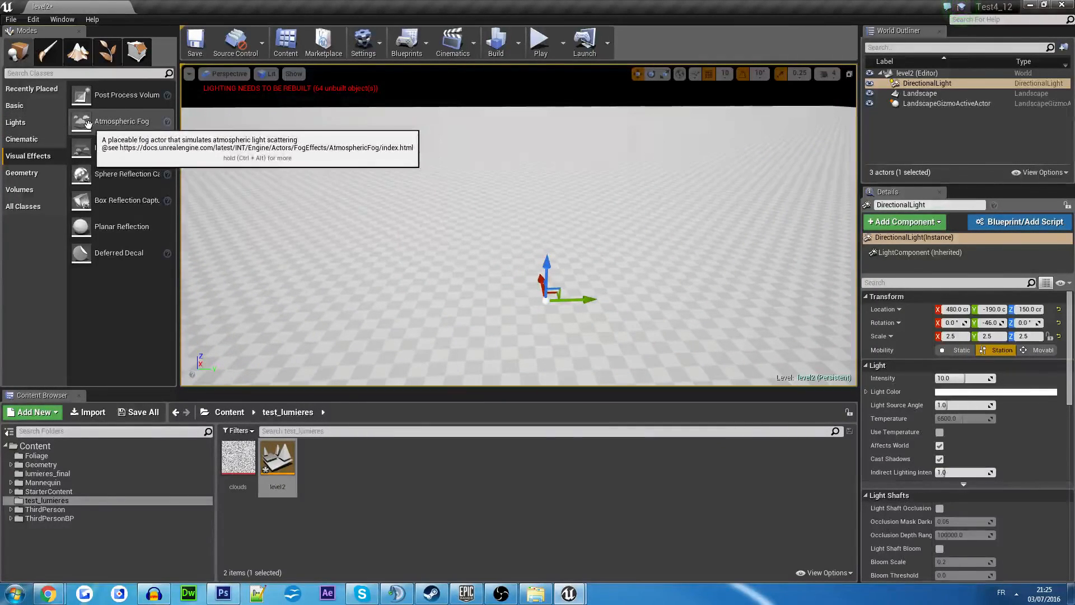
drag(100, 124, 456, 300)
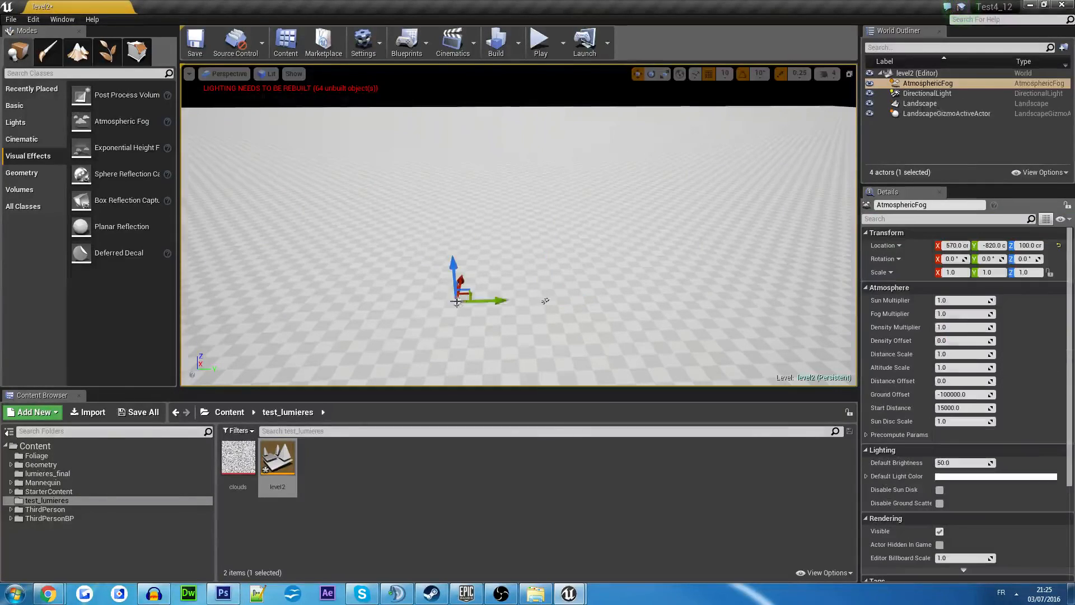
right_drag(565, 282, 566, 251)
right_drag(520, 308, 496, 241)
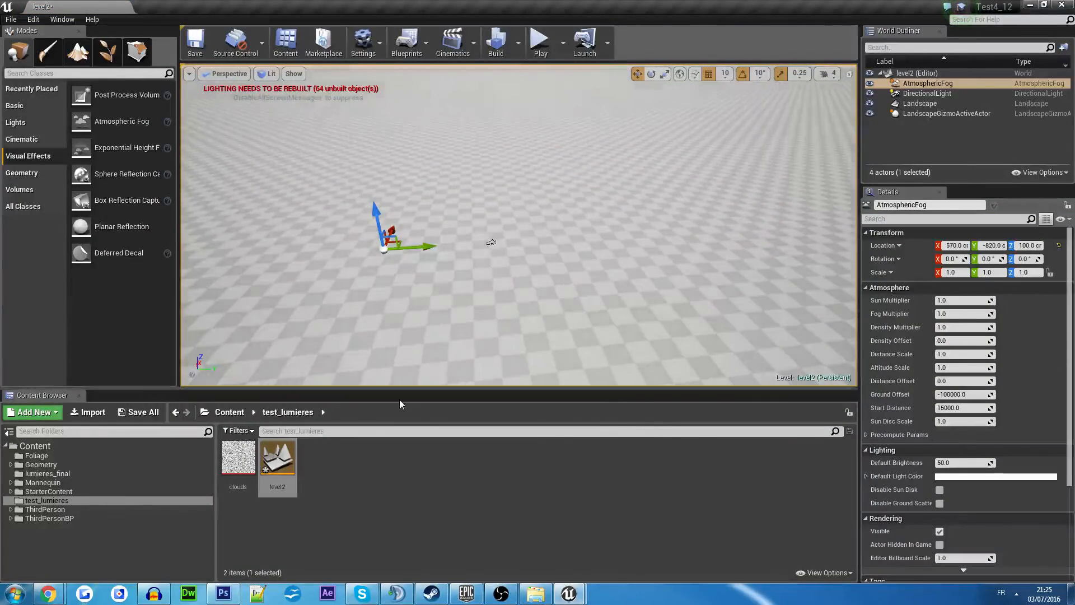
Create a material named cloud_test in the test_lumieres folder and open it for editing.
right_click(334, 471)
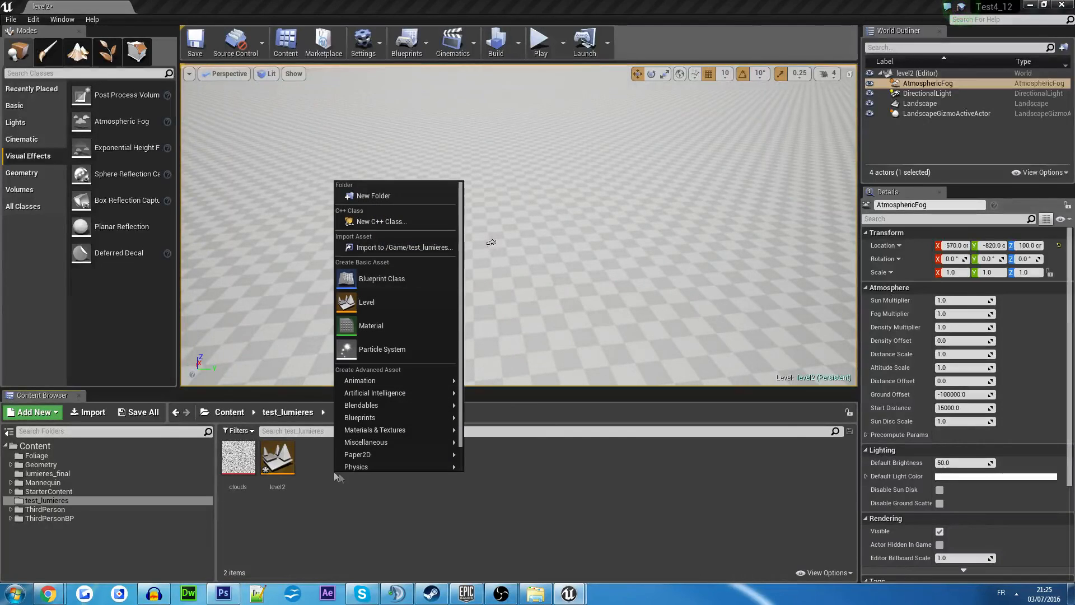
click(393, 325)
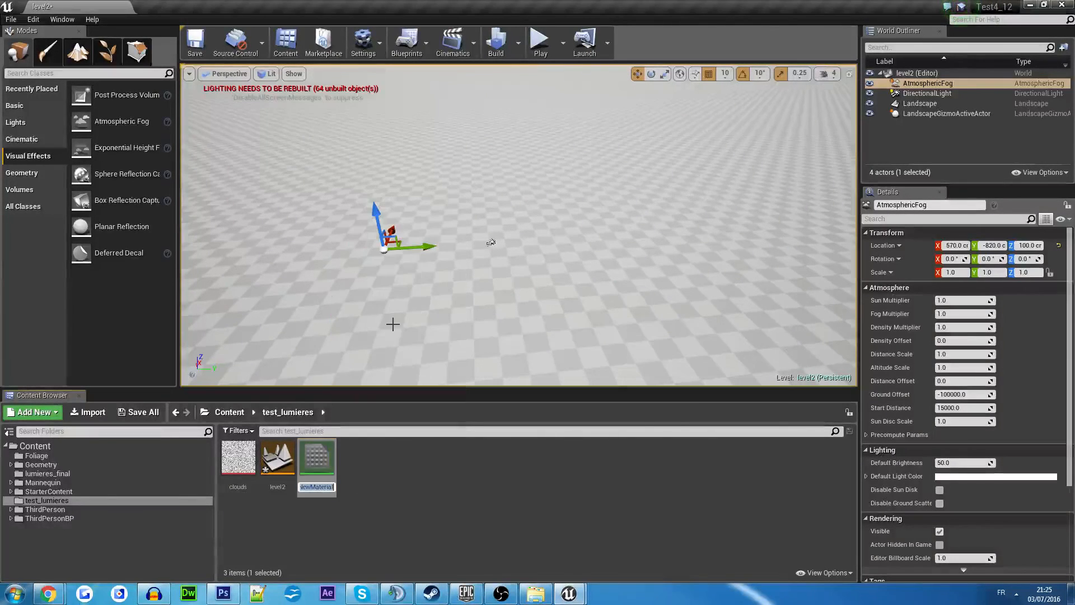
text(clou)
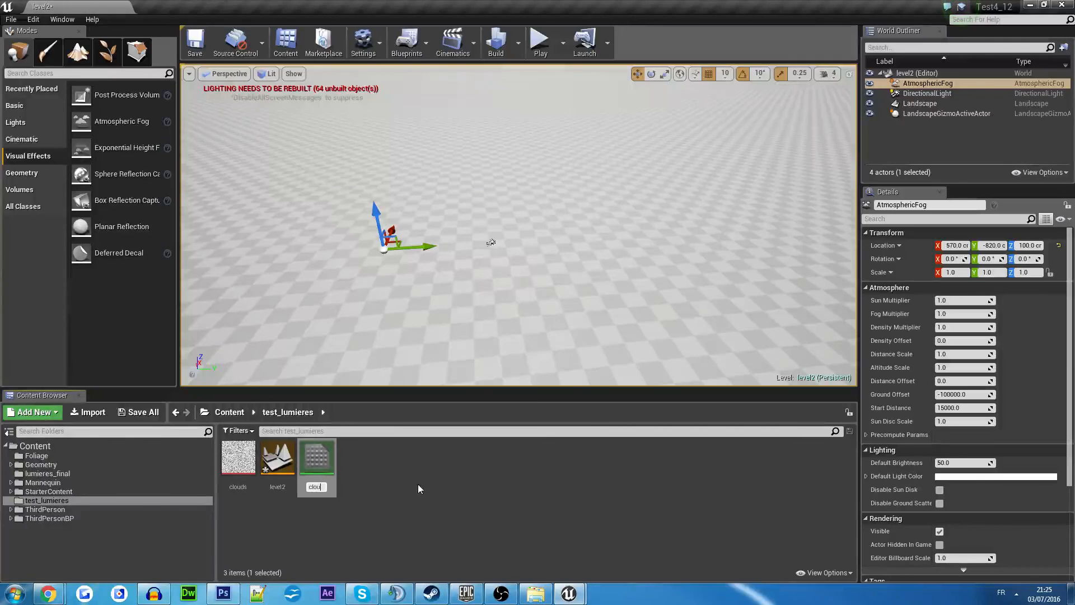
text(d_test)
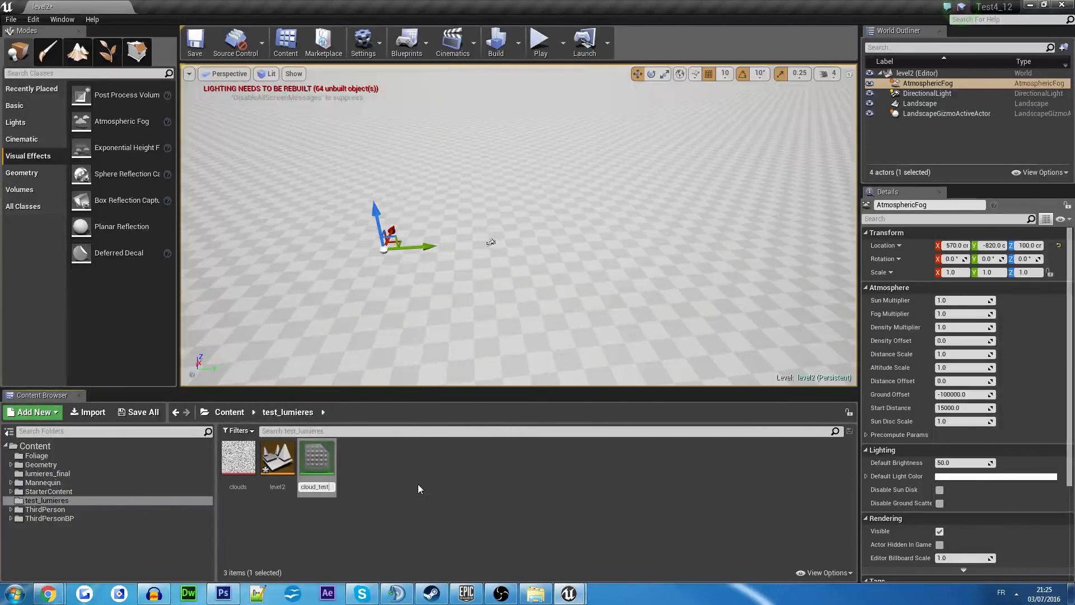
key(Return)
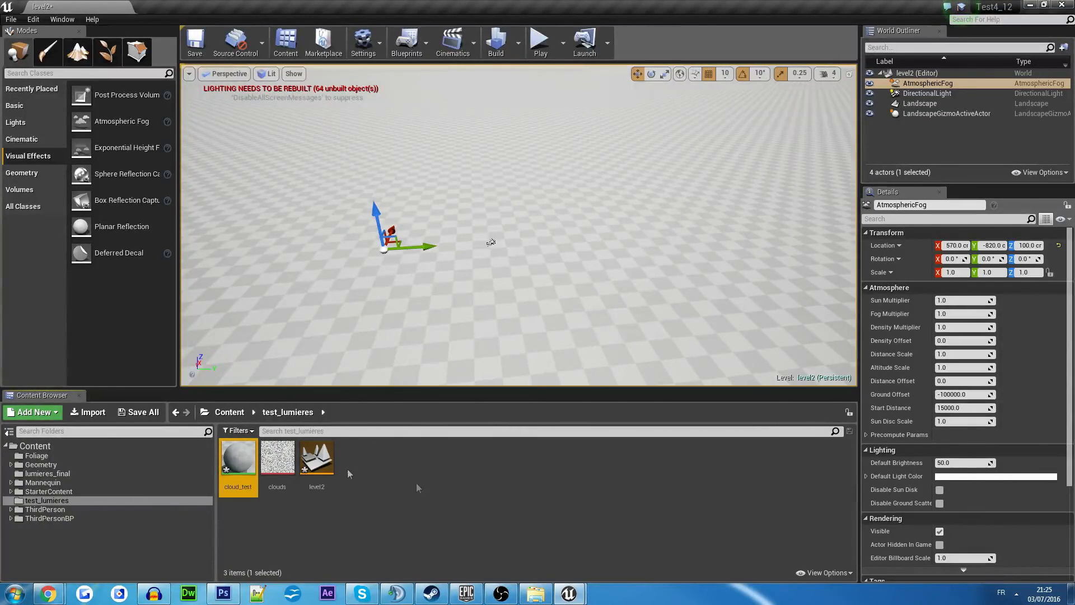
double_click(230, 459)
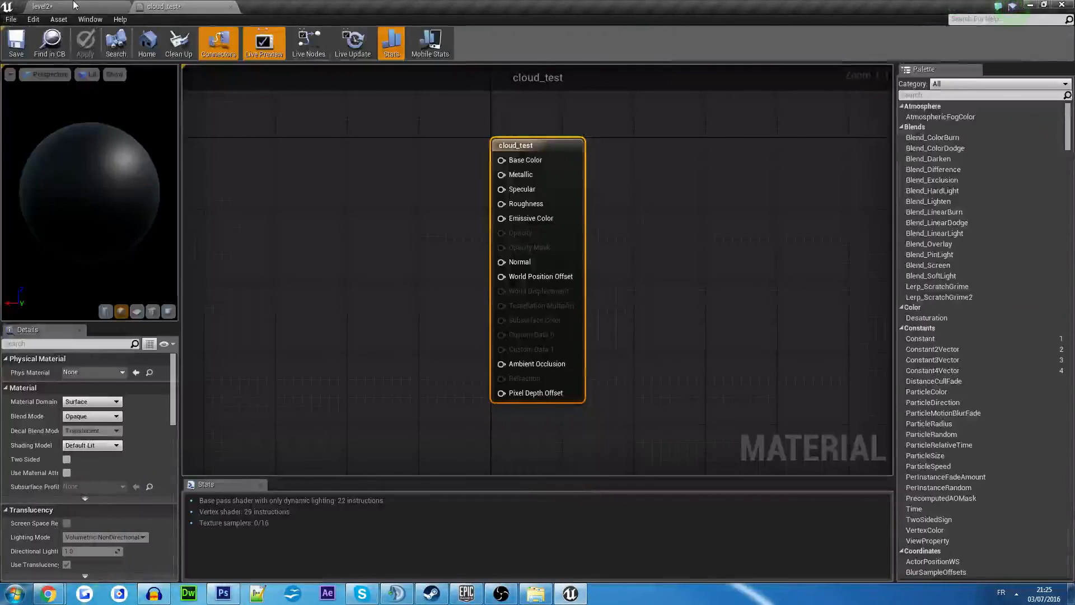
Add the clouds texture from the test_lumieres folder to the cloud_test graph as a Texture Sample.
click(71, 6)
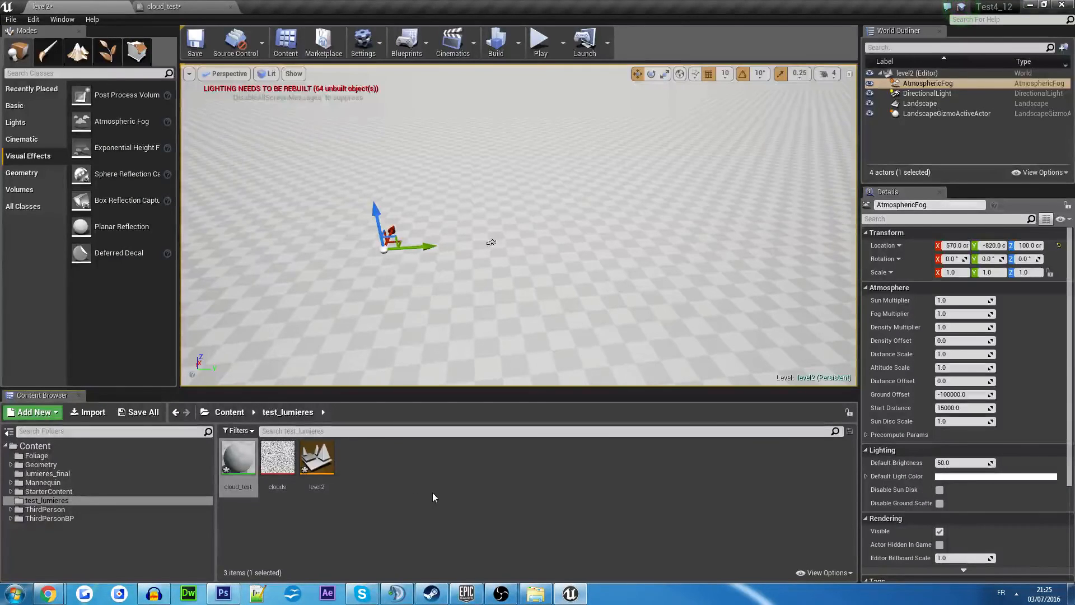
drag(277, 458, 308, 199)
right_drag(307, 199, 525, 186)
Add a Panner node before the Texture Sample, with its Speed Y set to -0.5.
right_click(364, 233)
text(panner)
key(Return)
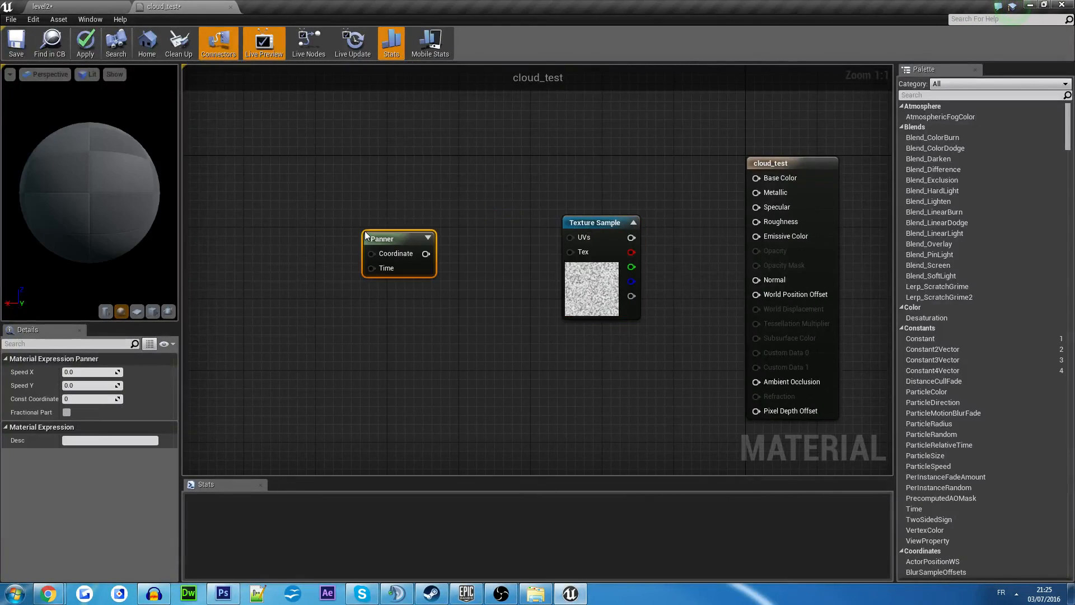
drag(365, 235, 354, 231)
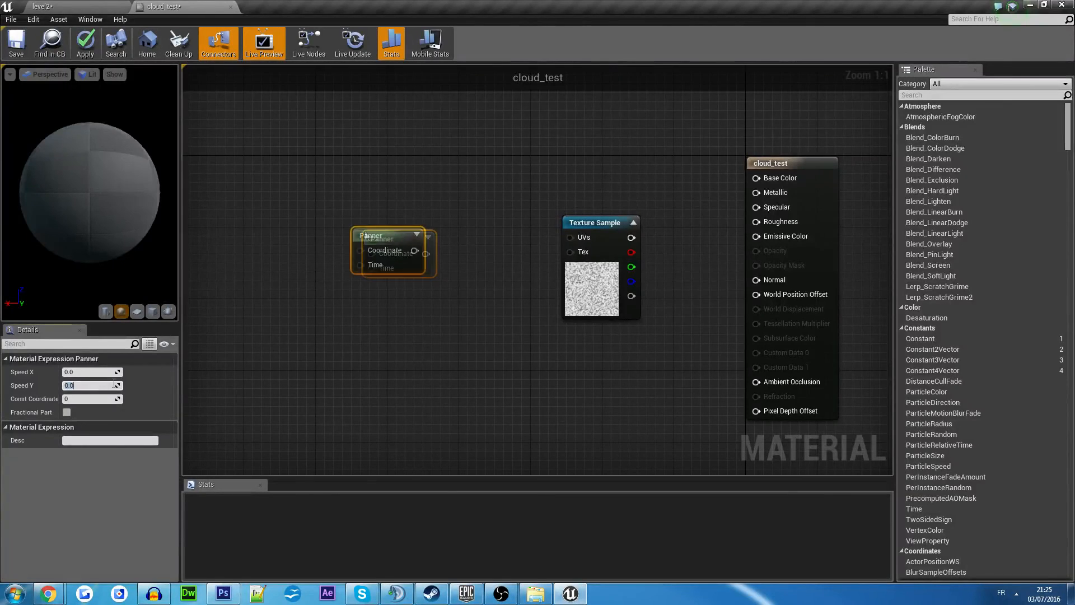
click(114, 385)
text(-0.5)
key(Return)
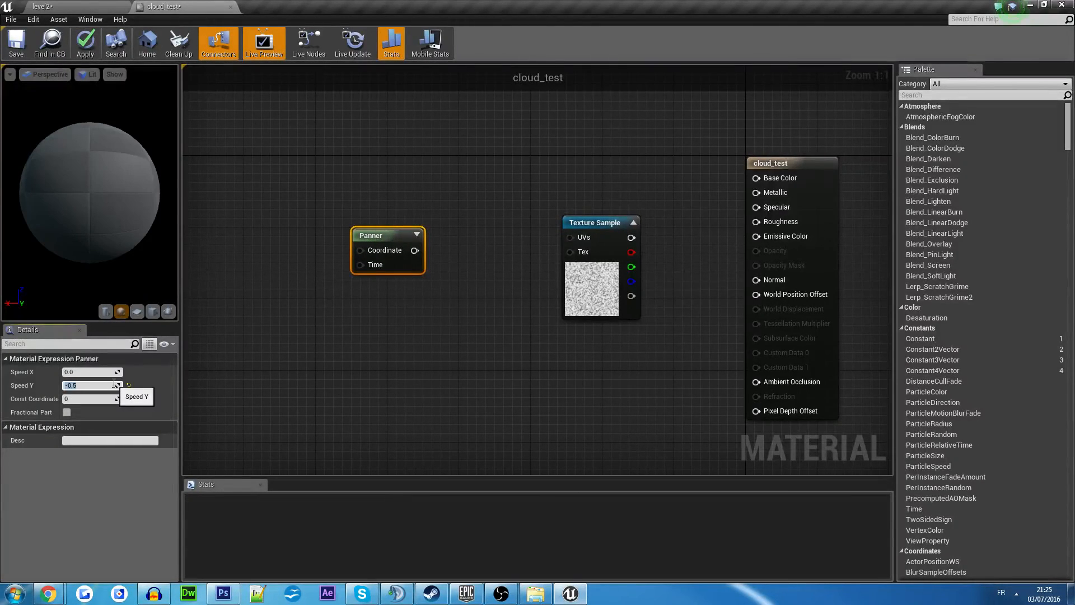
drag(388, 238, 352, 238)
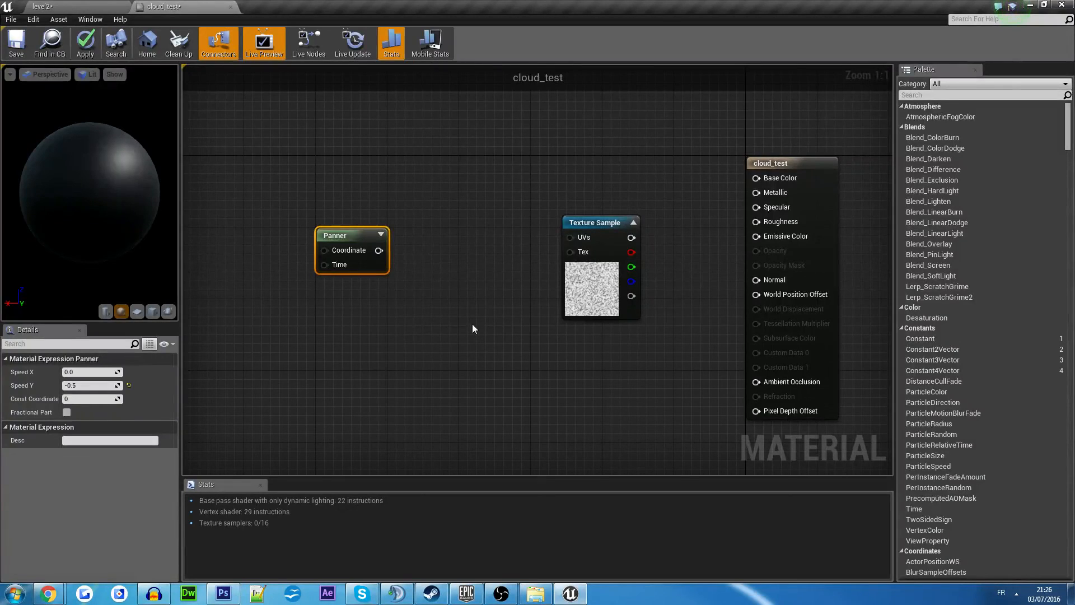
Connect the Panner's output to a new Divide node's A input and set its Const B to 250.
drag(379, 250, 405, 249)
text(div)
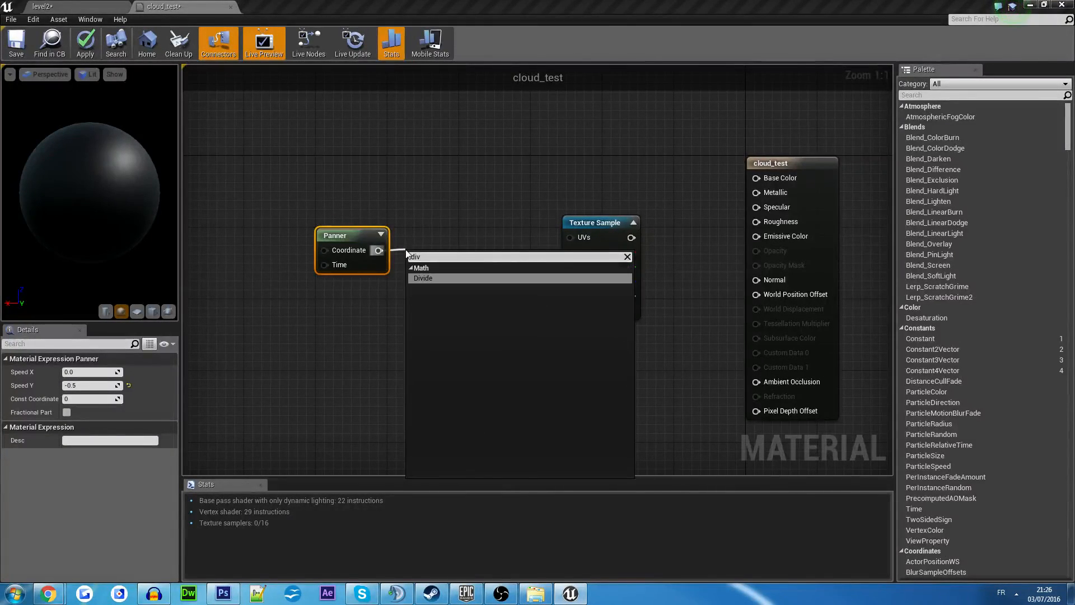
key(Return)
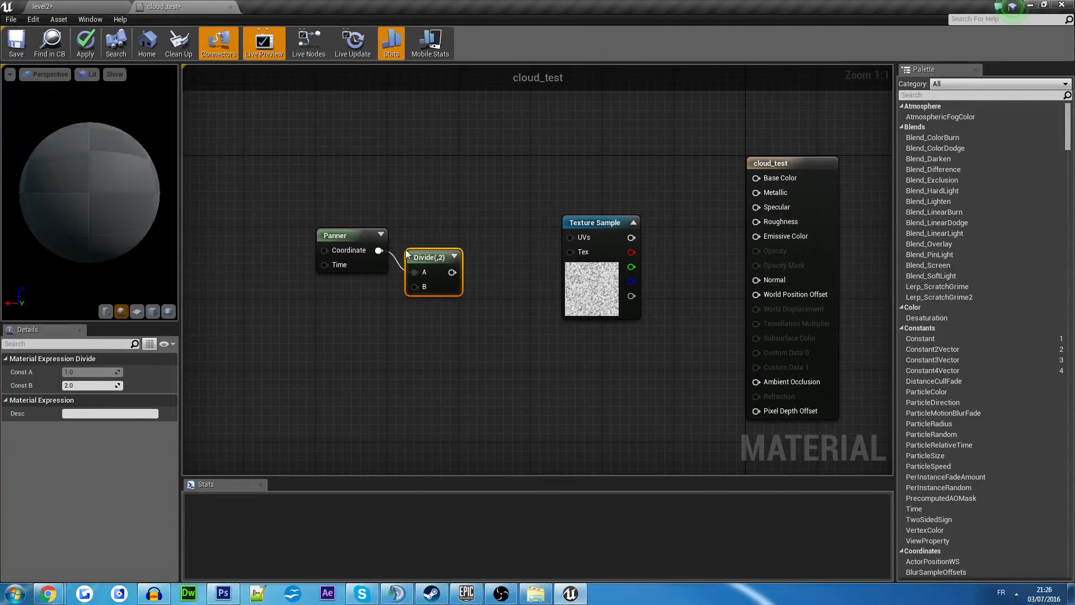
click(93, 384)
text(250)
key(Return)
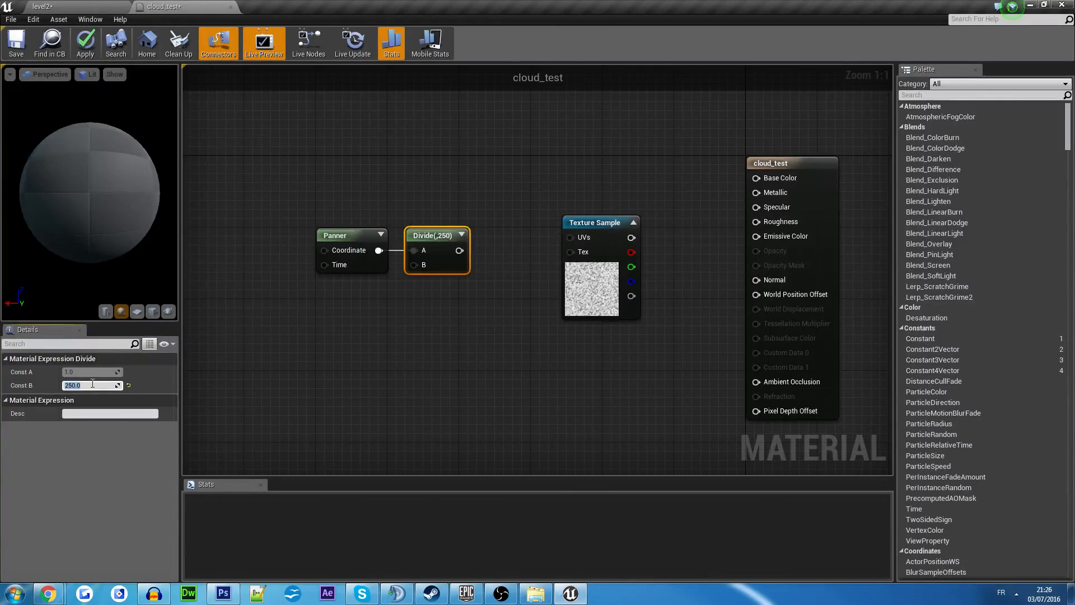
Feed the Divide result into the Texture Sample's UVs and connect the sample's colour output to a new Multiply node.
drag(598, 223, 601, 256)
text(mu)
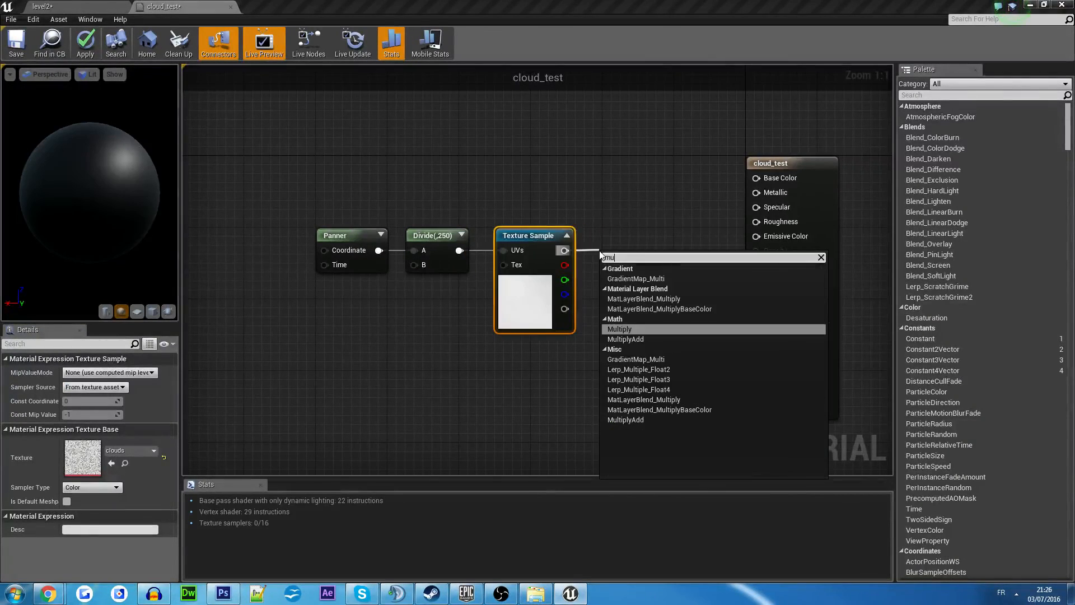
text(lti)
key(Return)
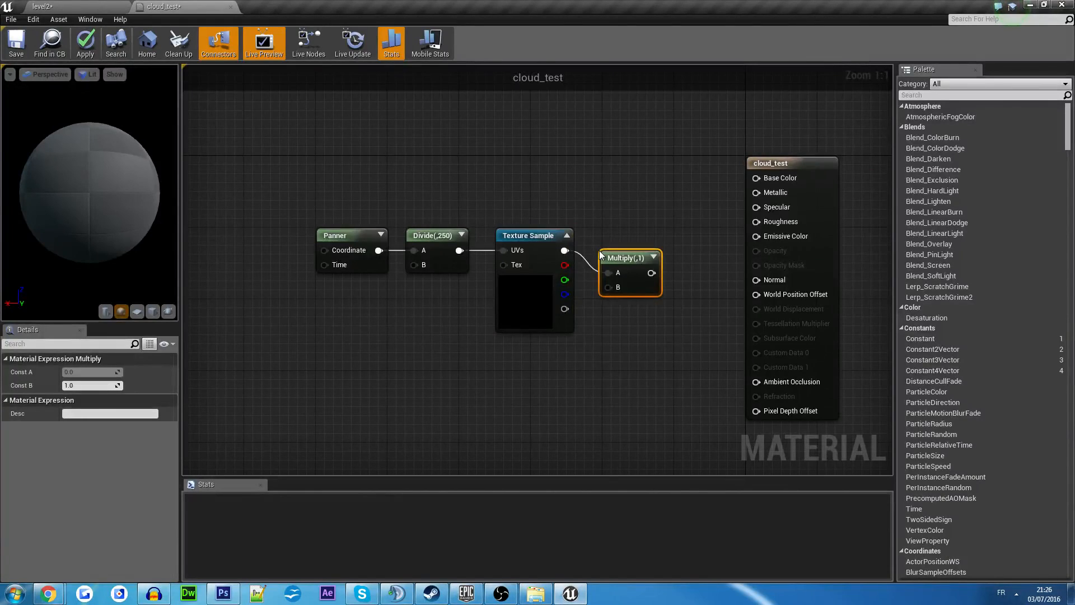
drag(600, 256, 603, 234)
Connect the Multiply node to the material's Emissive Color and set its Const B to 1.5.
drag(654, 251, 754, 234)
click(75, 385)
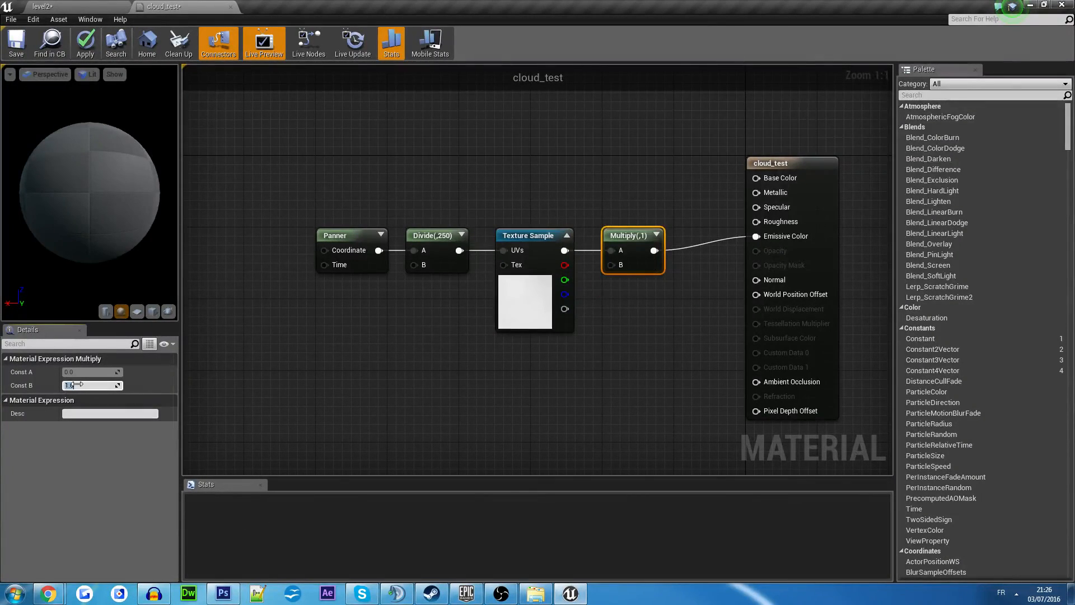
text(1.5)
key(Return)
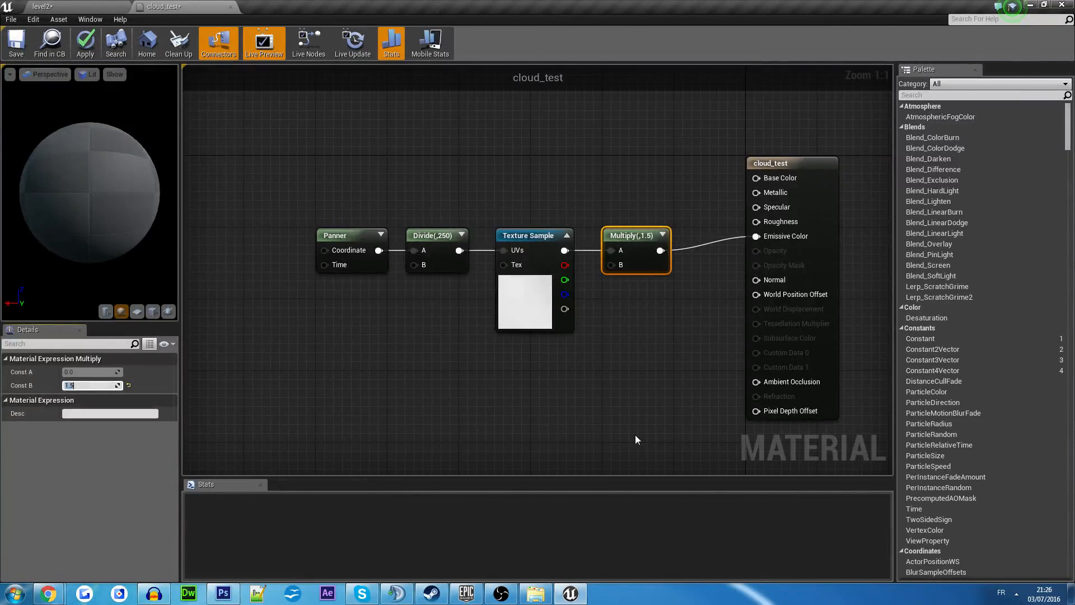
Move the Panner, Divide, Texture Sample and Multiply nodes together closer to the cloud_test result node.
drag(635, 437, 359, 247)
drag(624, 246, 621, 253)
click(560, 208)
drag(314, 179, 648, 372)
drag(642, 241, 697, 231)
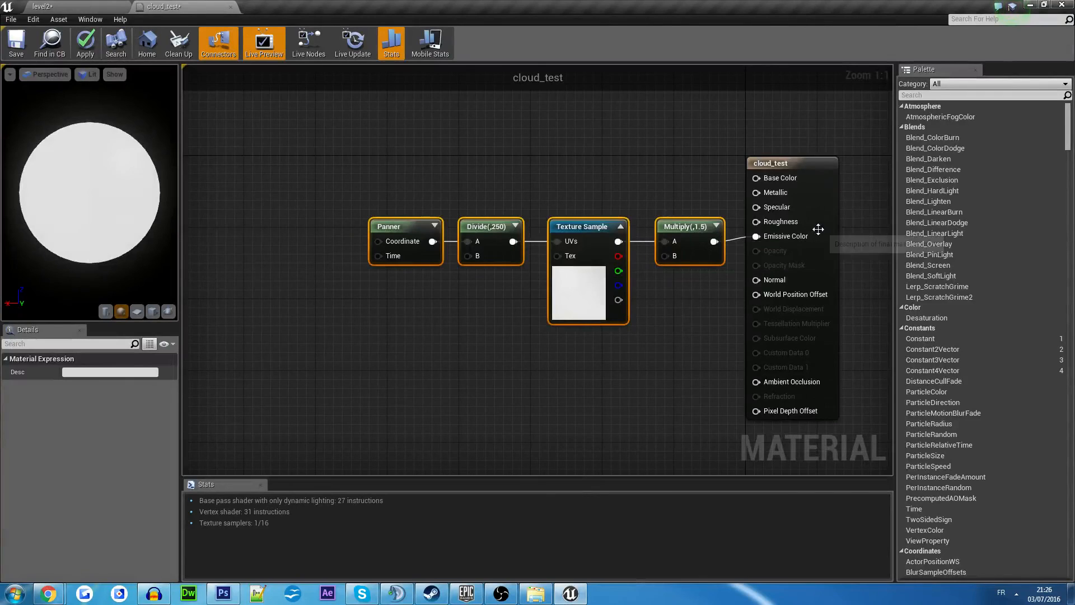
Set the material domain of cloud_test to Light Function, then apply and save the material.
click(817, 230)
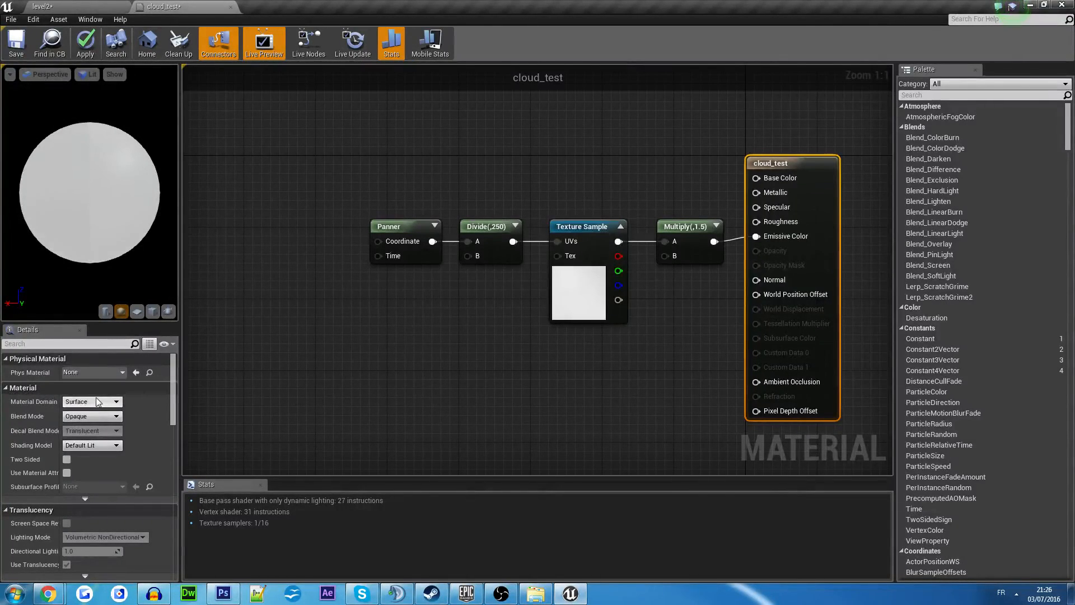
click(90, 401)
click(94, 426)
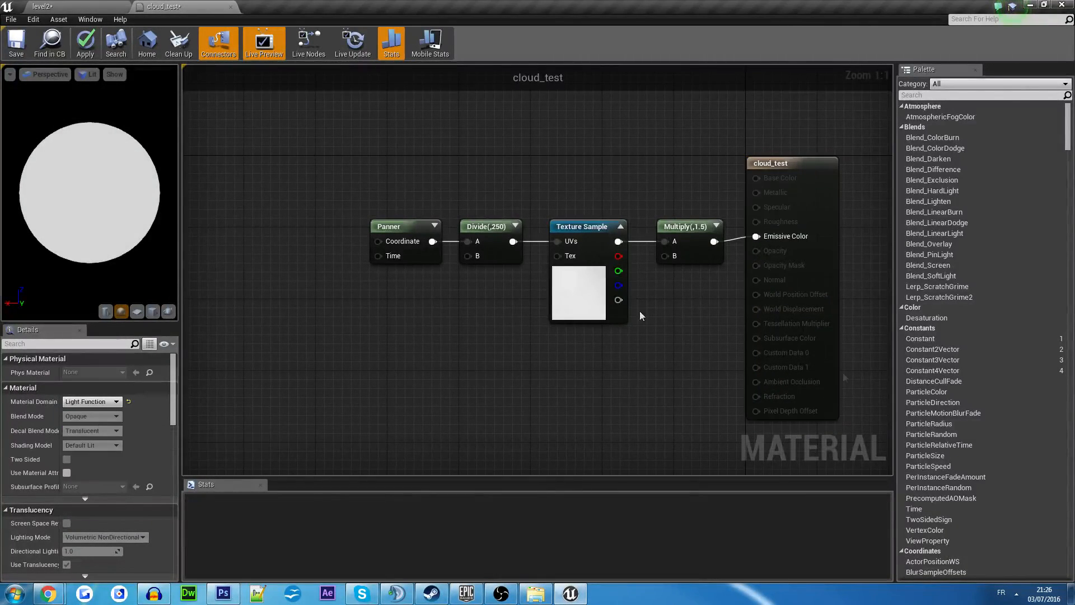
click(74, 44)
click(16, 42)
Return to level2 and assign cloud_test as the directional light's light function material.
click(78, 5)
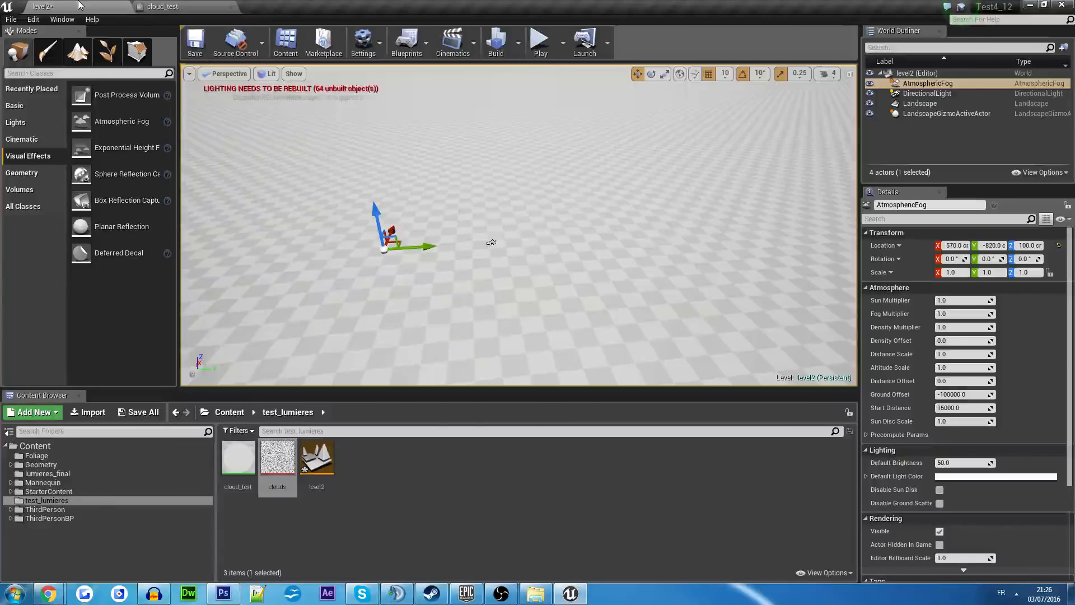
key(s)
right_drag(504, 221, 504, 209)
right_drag(713, 201, 697, 203)
click(934, 120)
click(926, 94)
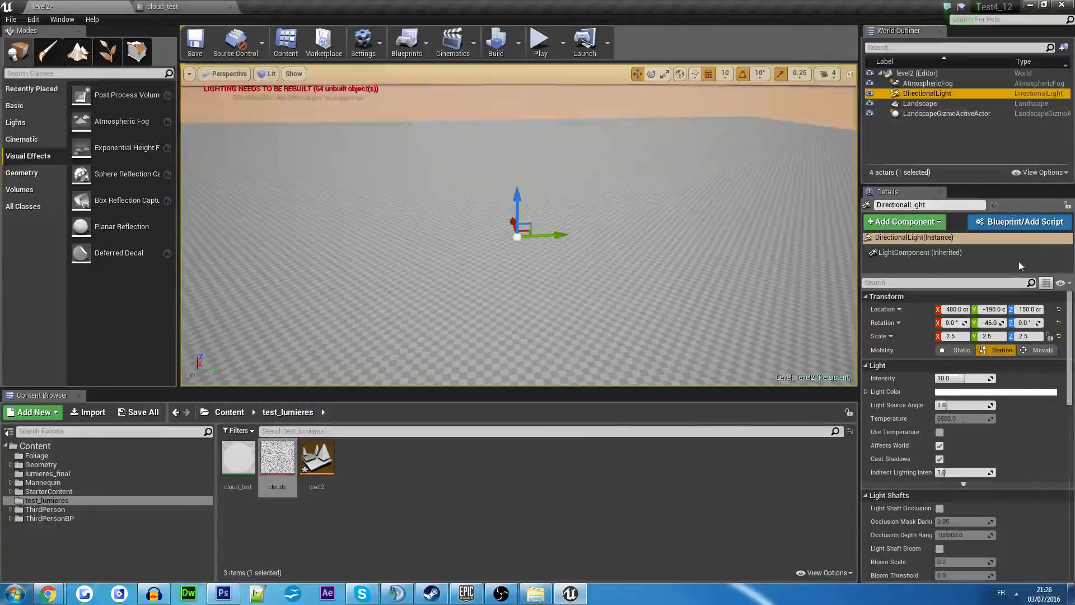
scroll(1025, 390, down, 10)
scroll(1006, 393, down, 6)
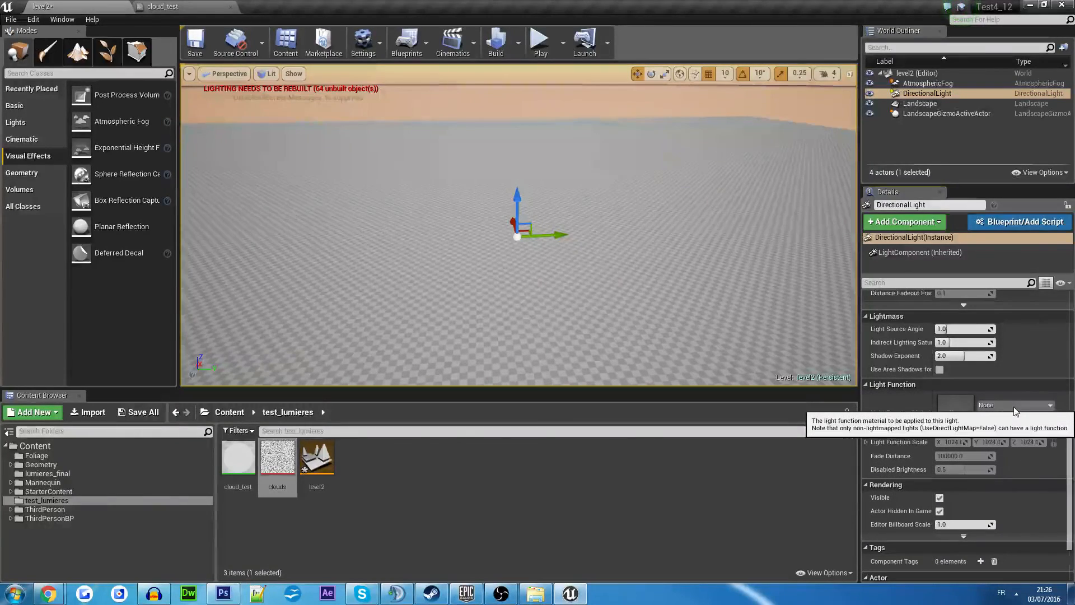
click(1012, 405)
text(cloud)
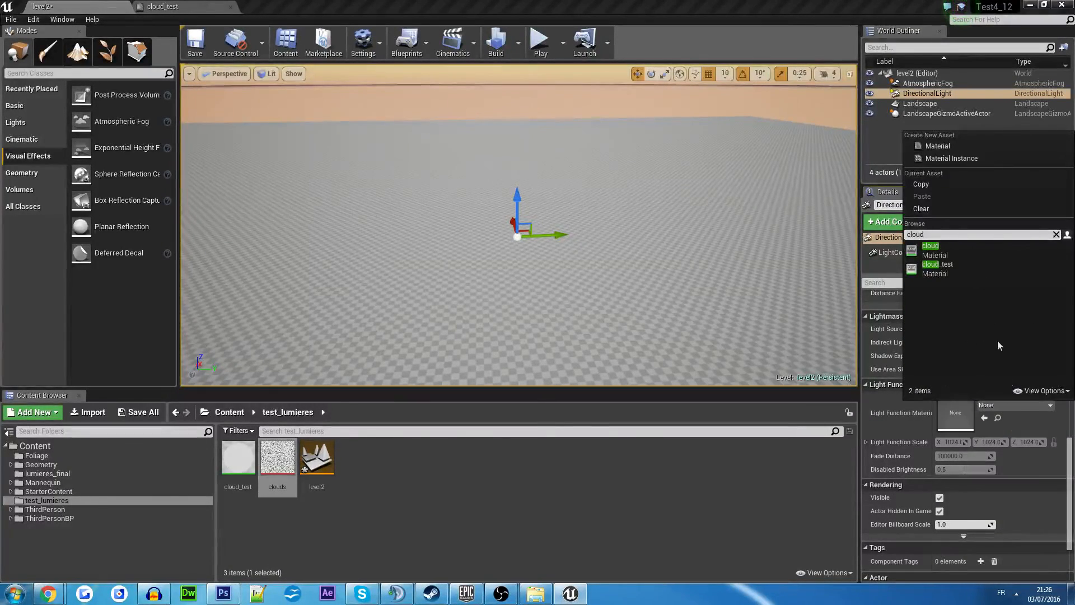
click(978, 270)
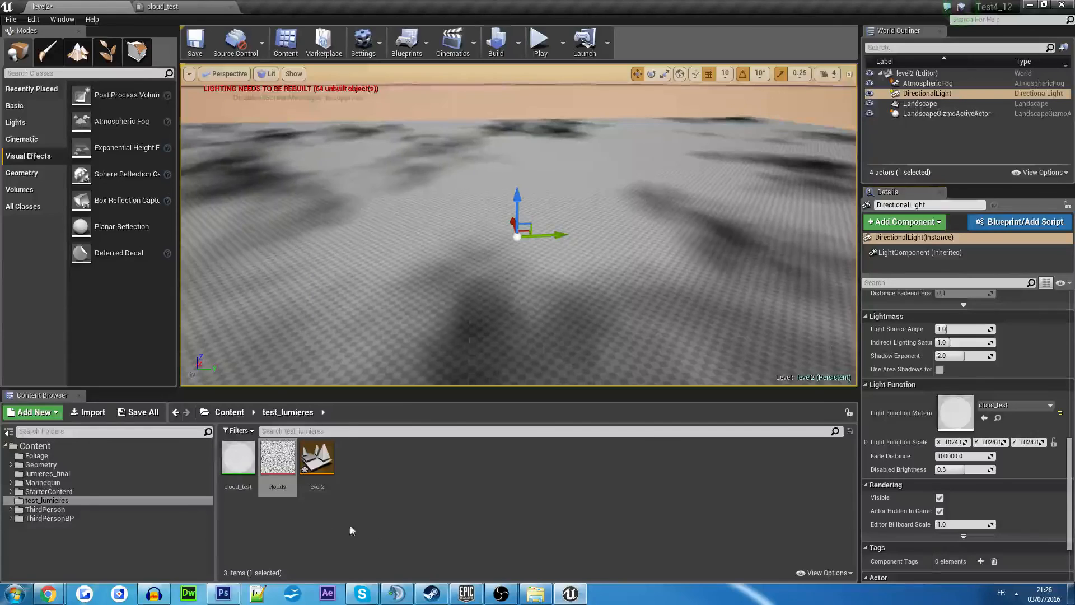
Examine the moving cloud shadows across the landscape from several distances and directions.
key(s)
mouse_move(518, 224)
right_down()
mouse_move(516, 258)
mouse_move(513, 228)
right_up()
right_drag(395, 149, 392, 151)
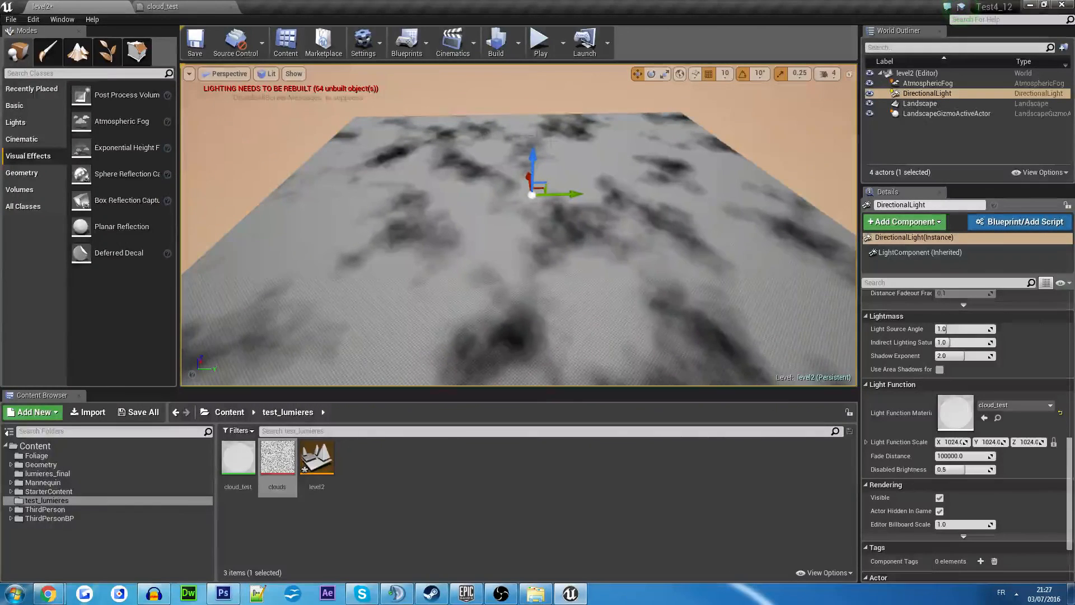
scroll(621, 261, up, 5)
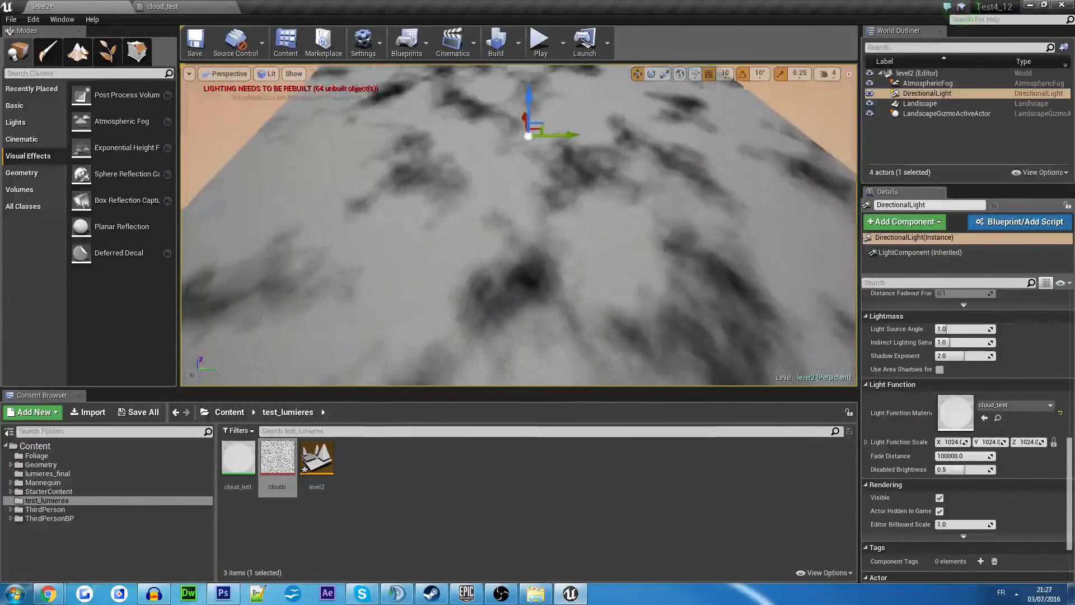
scroll(513, 192, down, 5)
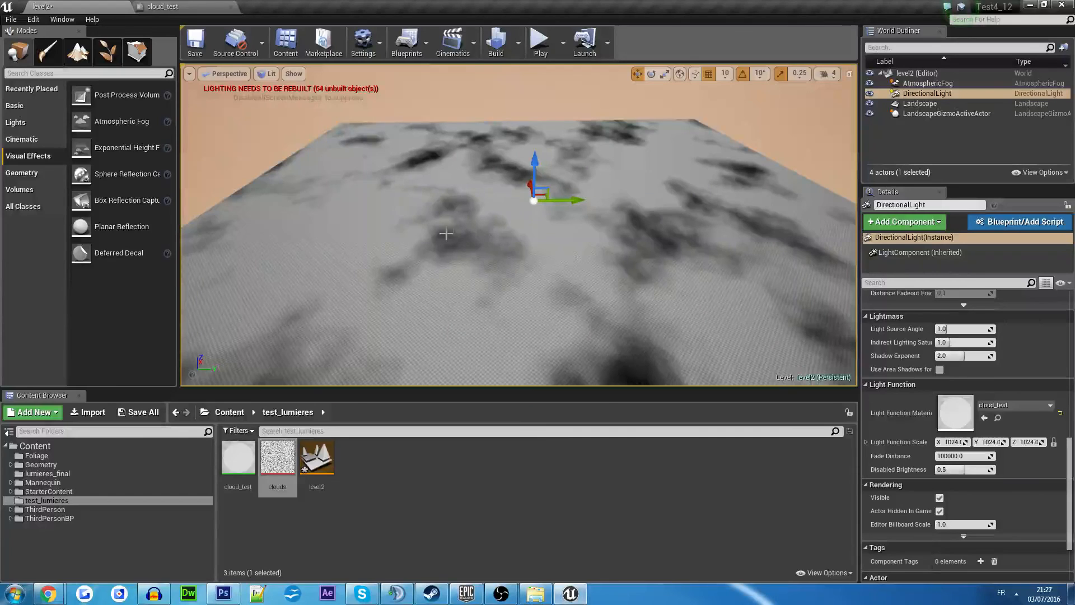
right_drag(586, 226, 322, 237)
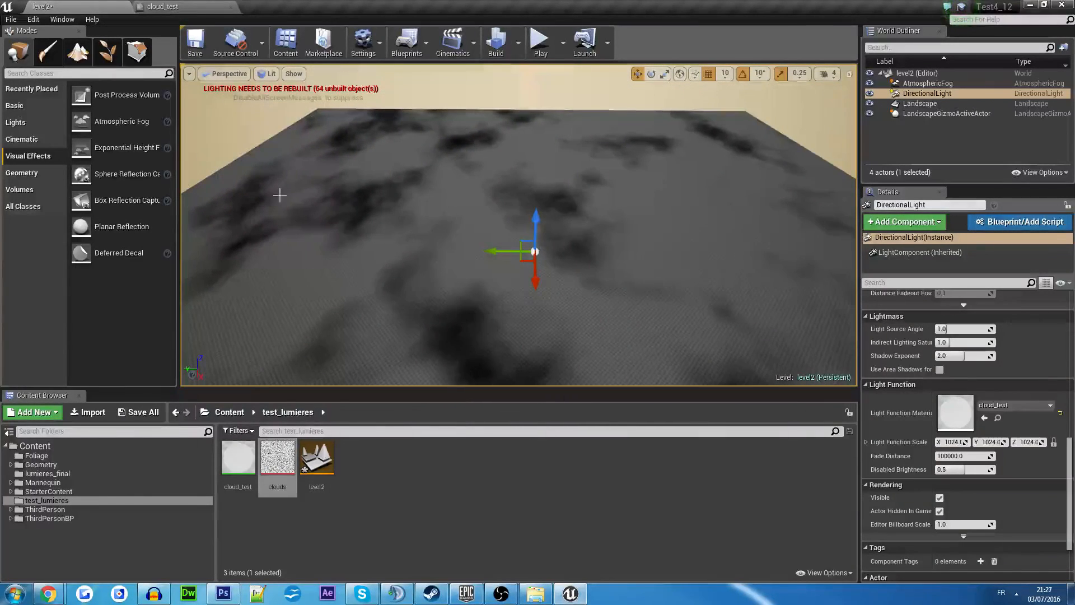
right_drag(633, 287, 649, 287)
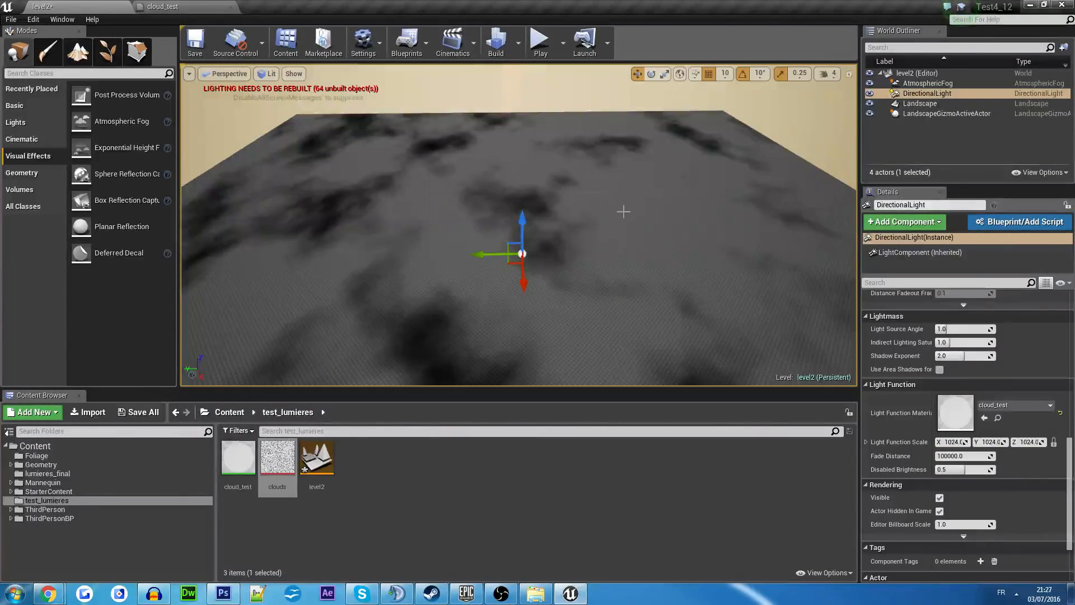